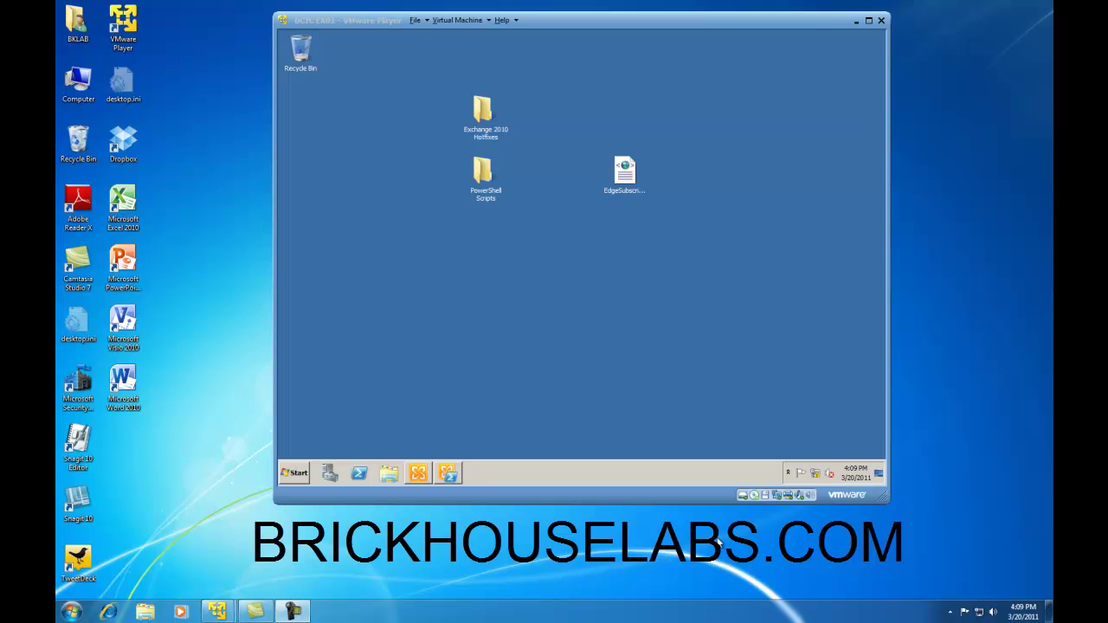
In Server Manager's services list, set the Microsoft Exchange IMAP4 service's startup type to Automatic and start the service.
click(332, 476)
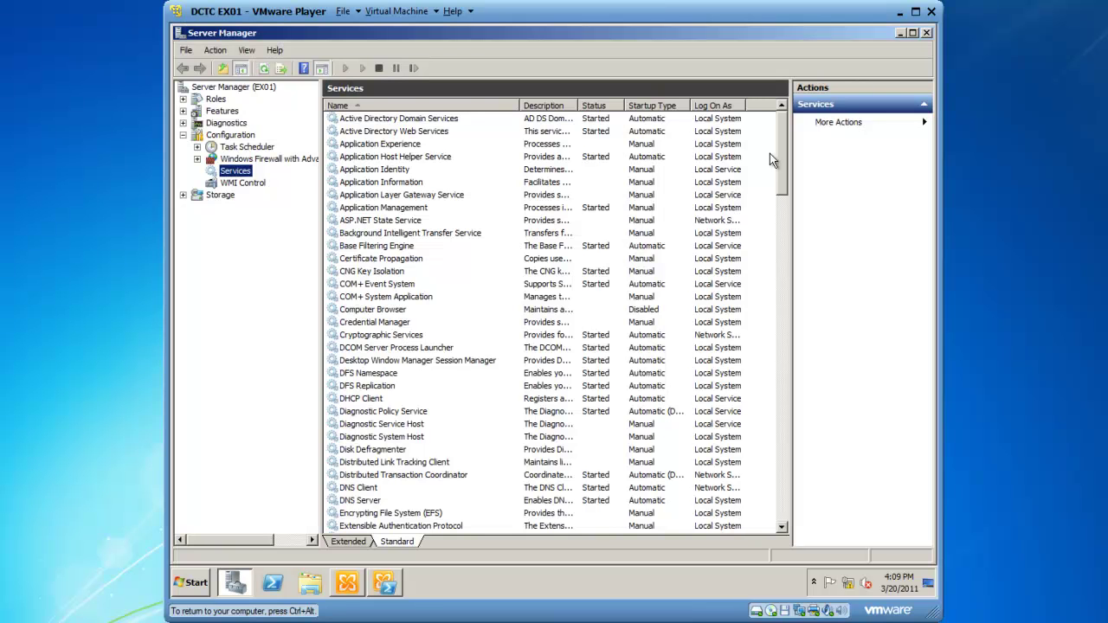
drag(777, 167, 775, 274)
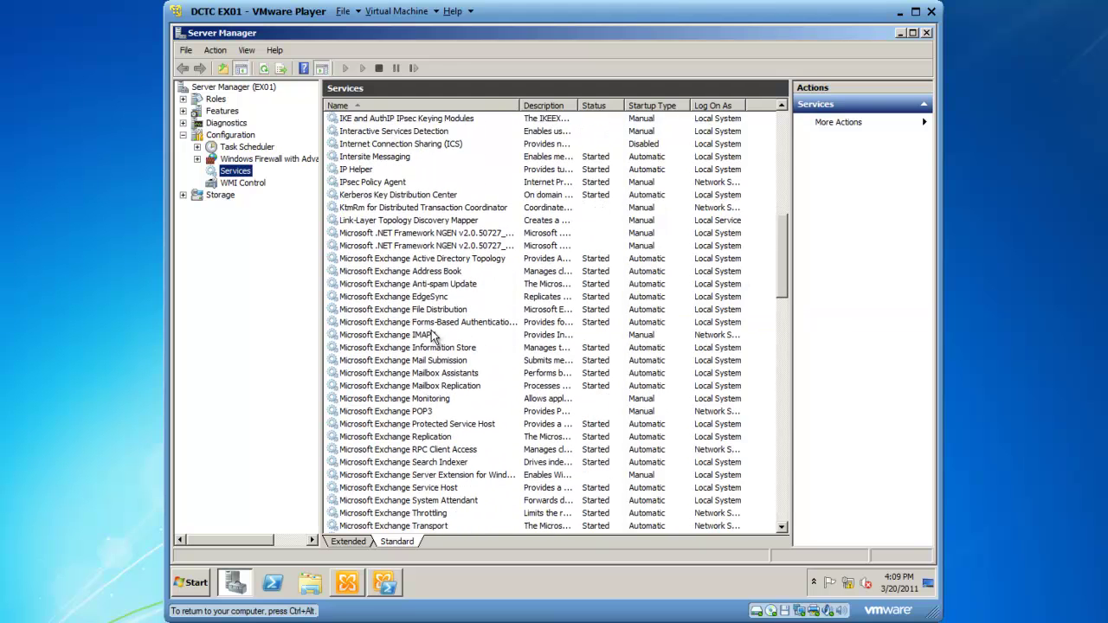
click(427, 338)
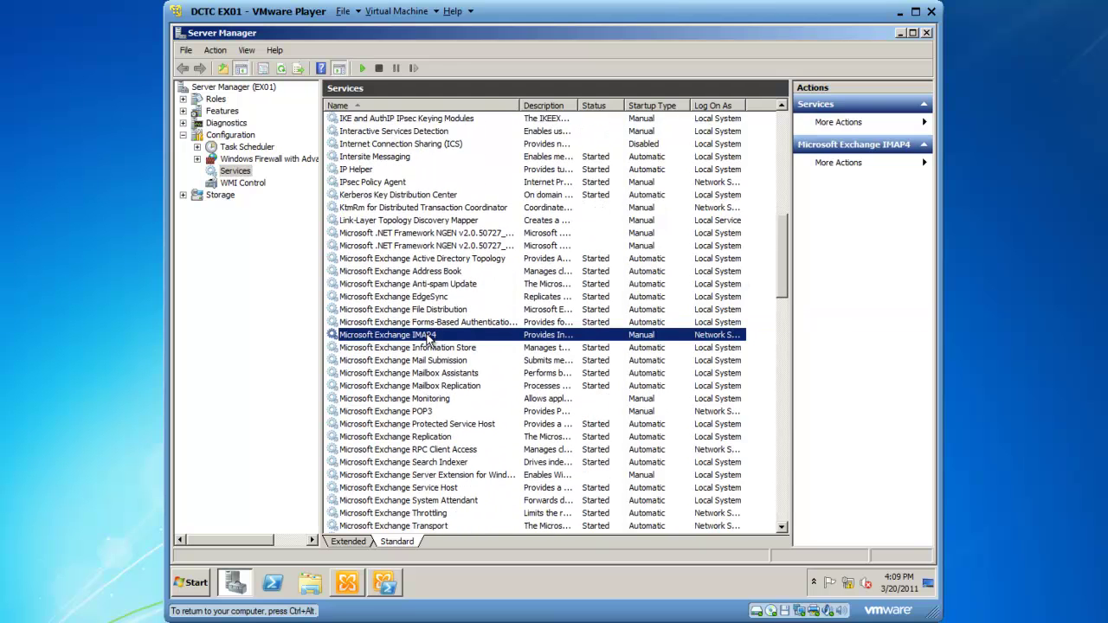
right_click(427, 337)
click(452, 455)
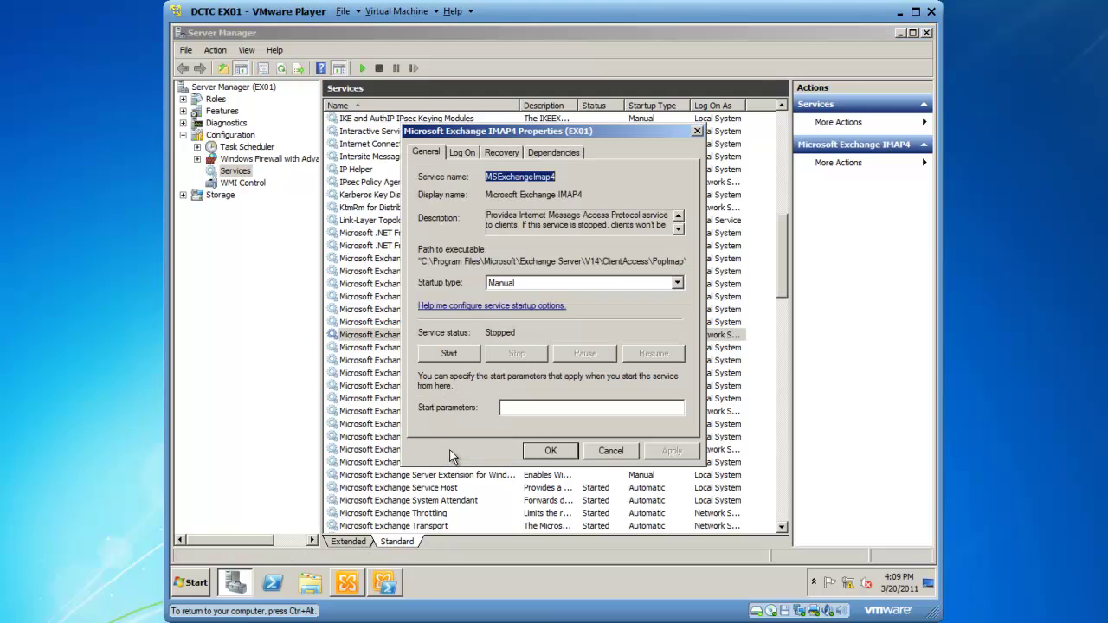
click(680, 283)
click(562, 306)
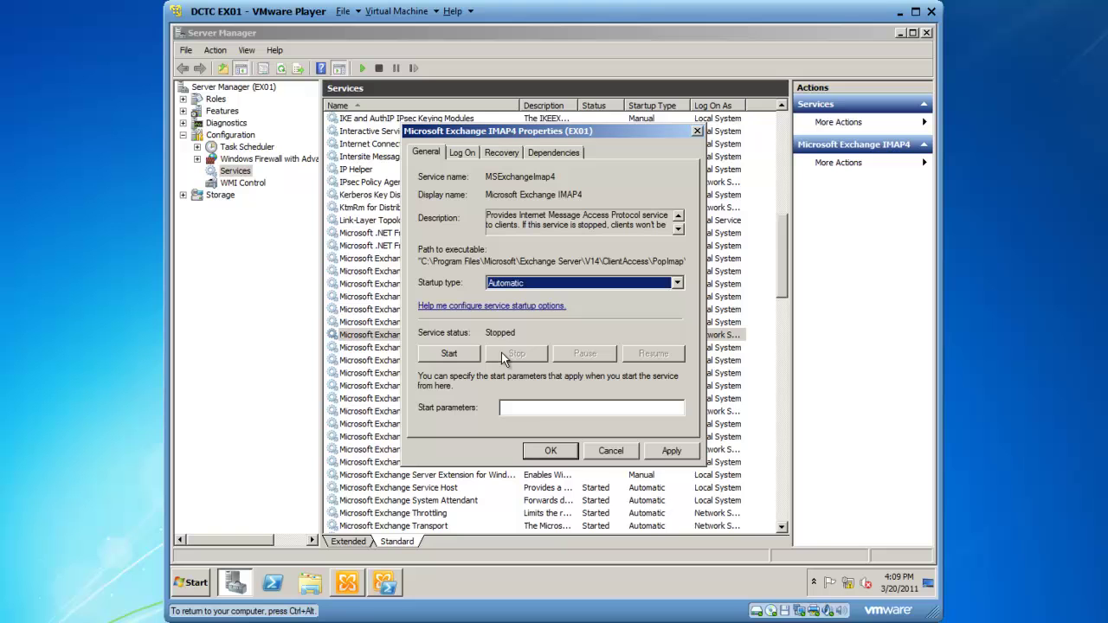
click(672, 451)
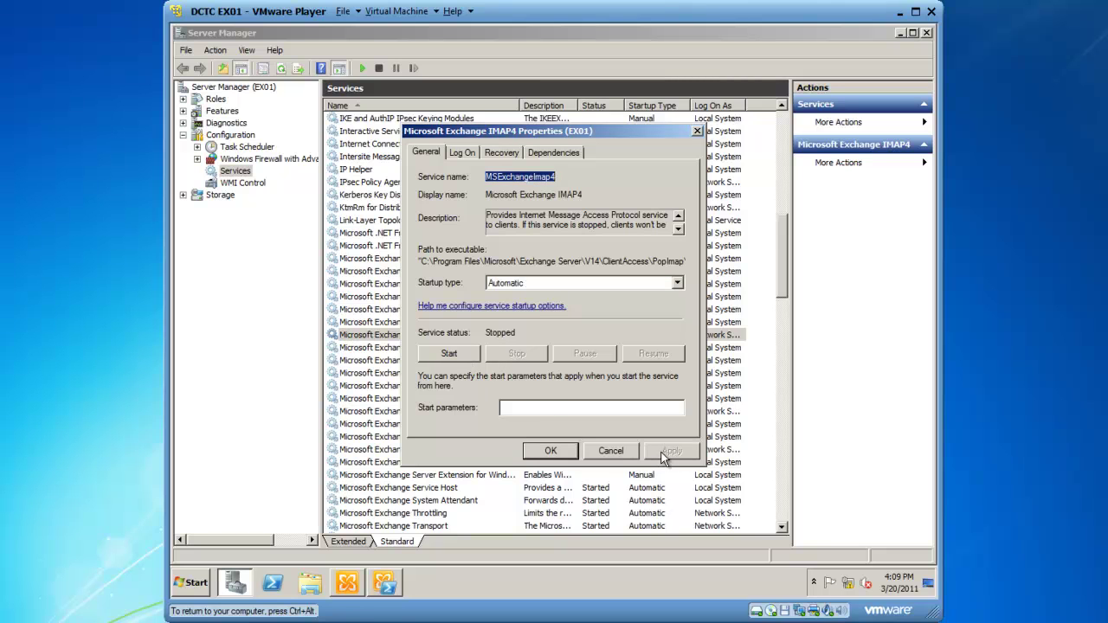
click(424, 354)
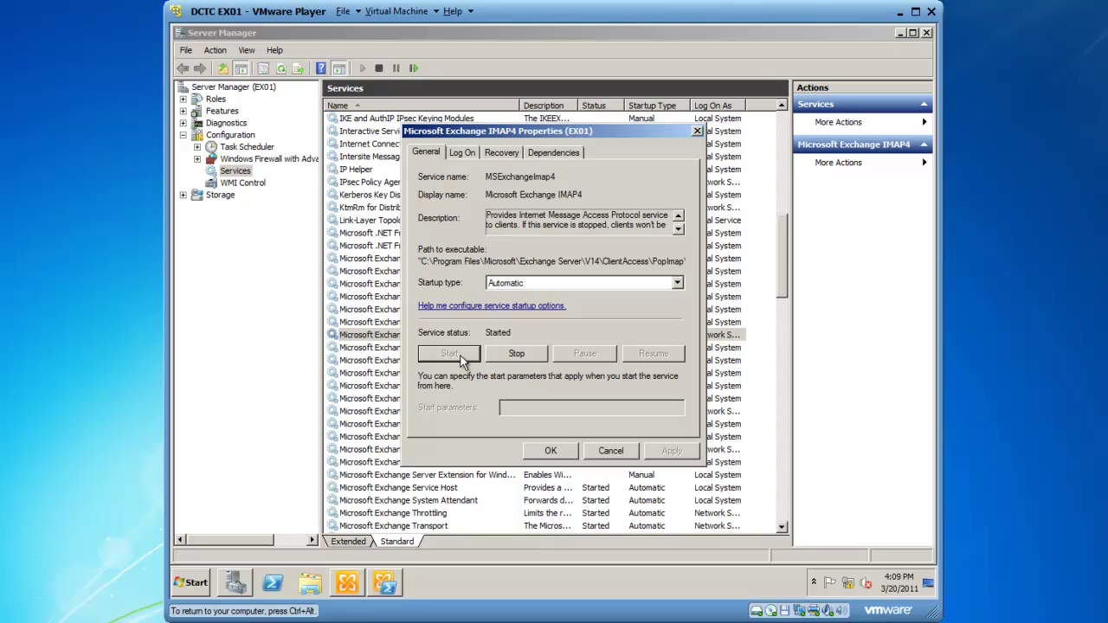
click(550, 451)
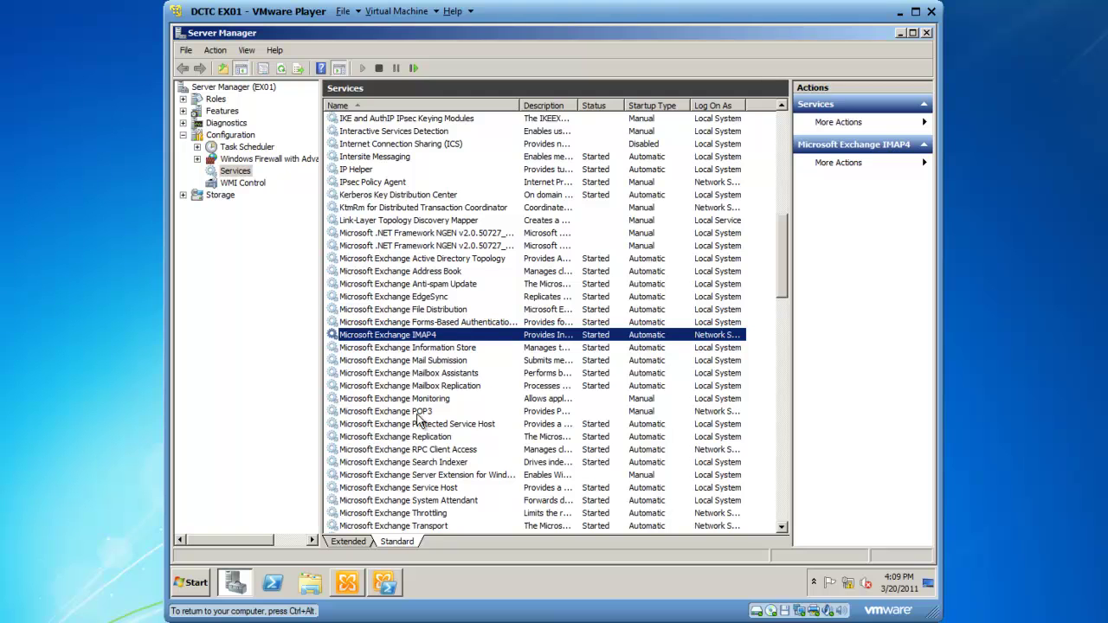
Switch to the Exchange Management Shell and run set-service msexchangePOP3 -StartupType automatic.
click(387, 585)
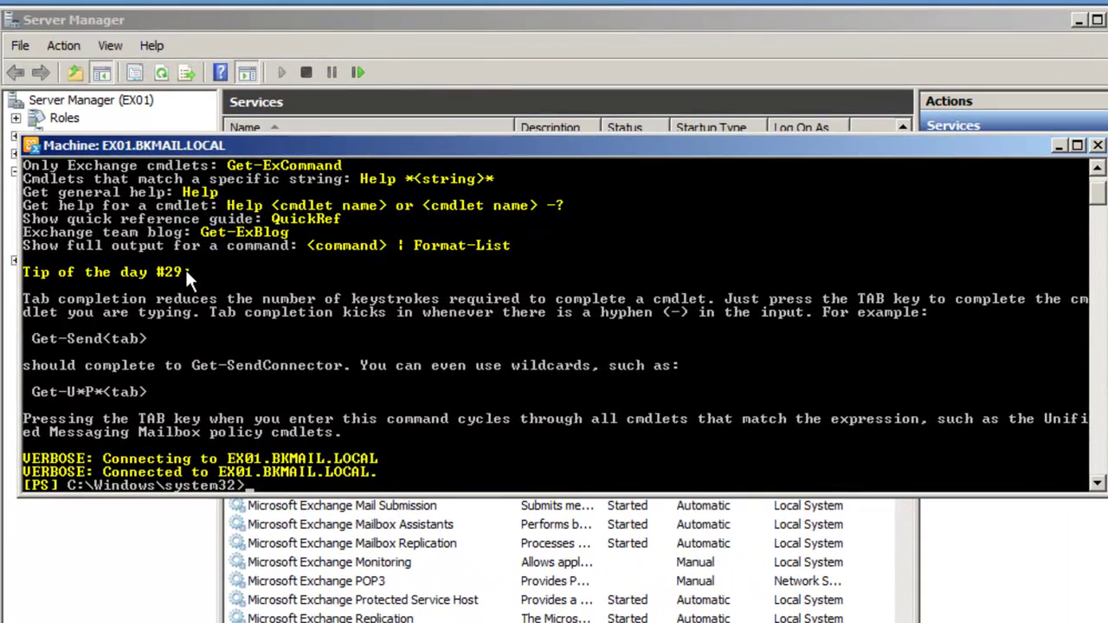
text(set)
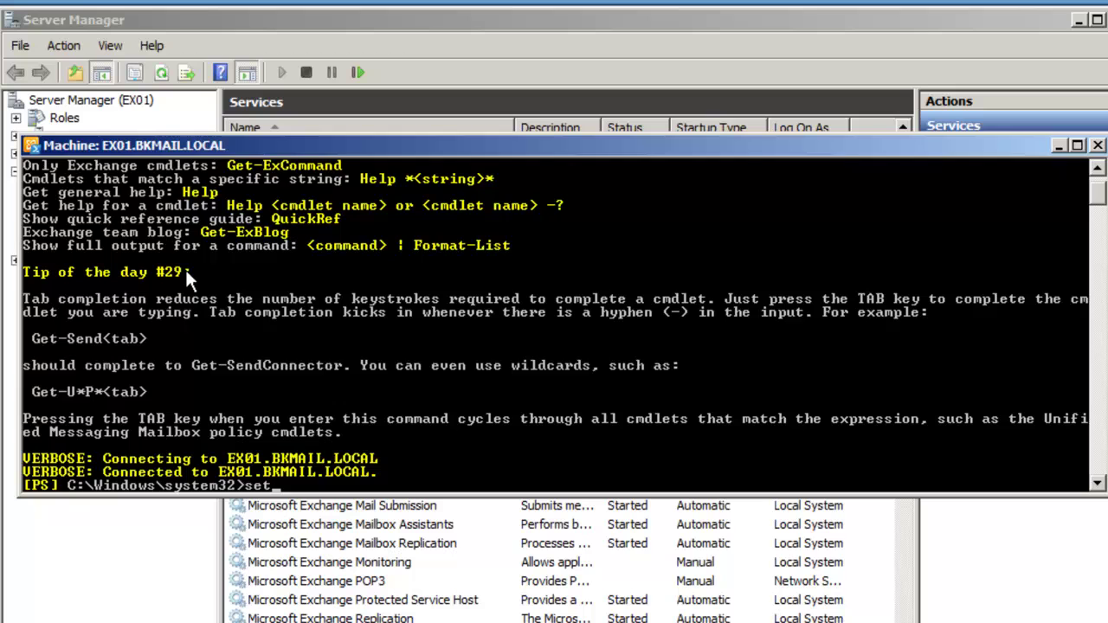
text(-service )
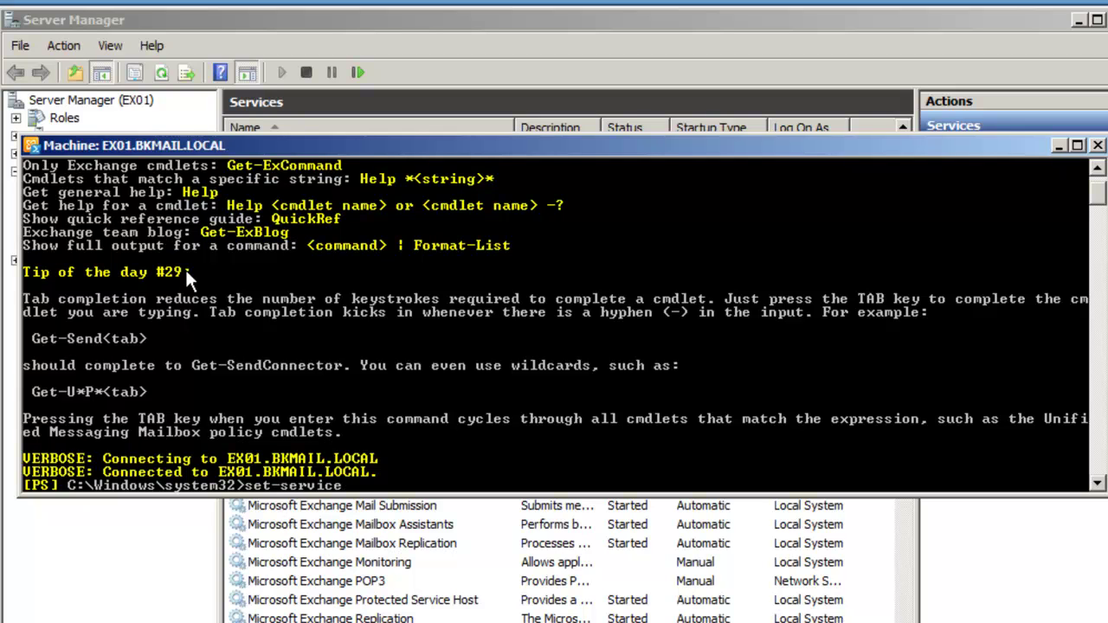
text(msexchange)
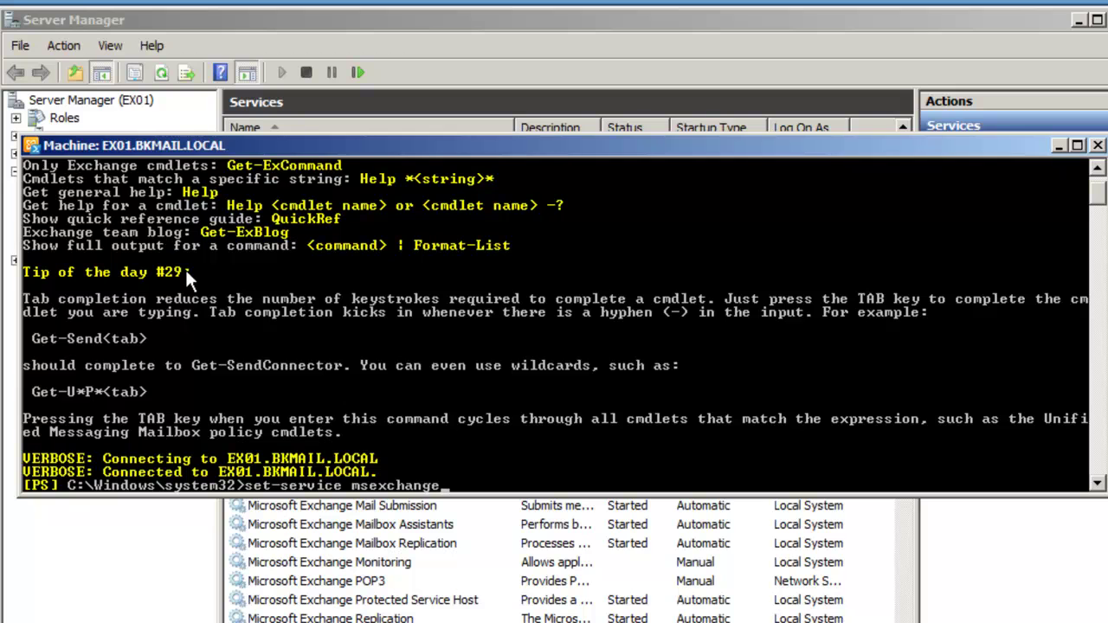
text(POP3 -StartupT)
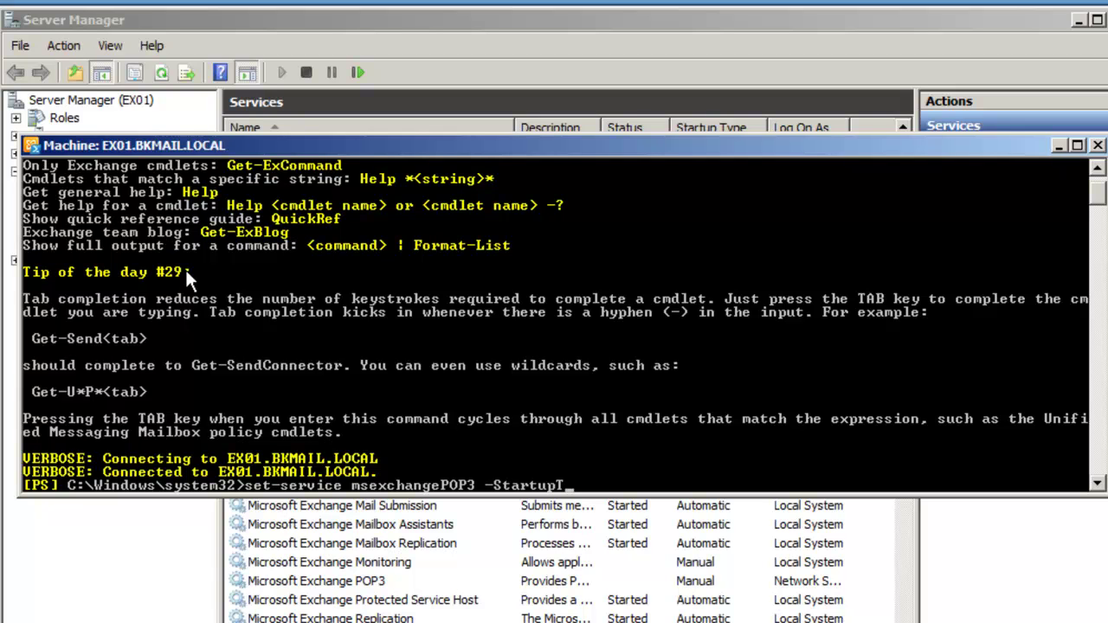
text(ype automati)
text(c)
key(Return)
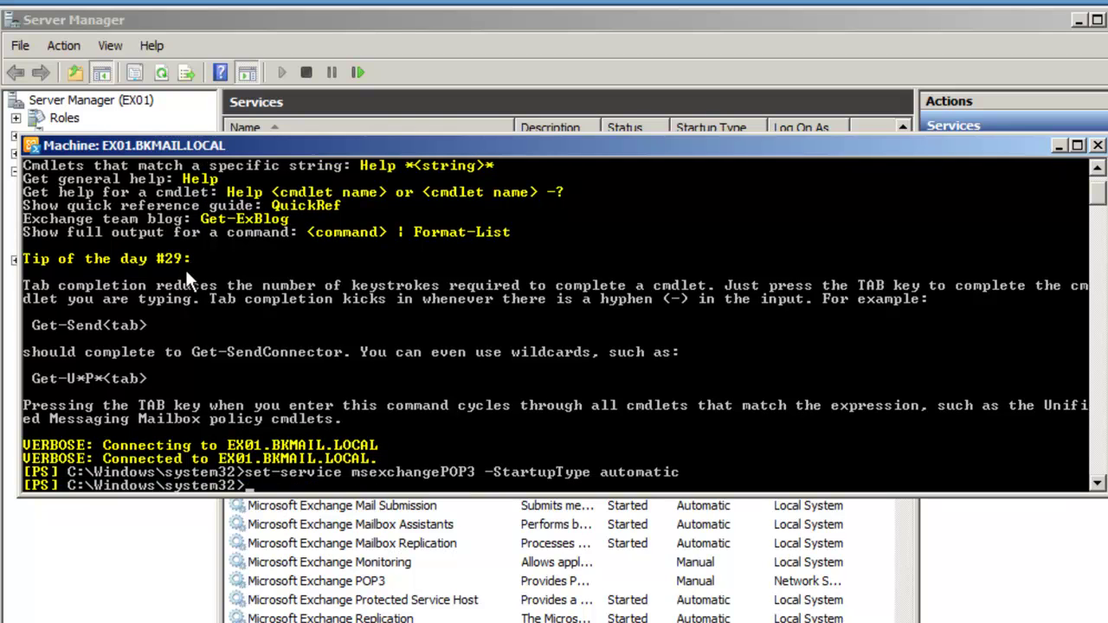
Start the POP3 service by running start-service -Service msexchangepop3.
text(start-service)
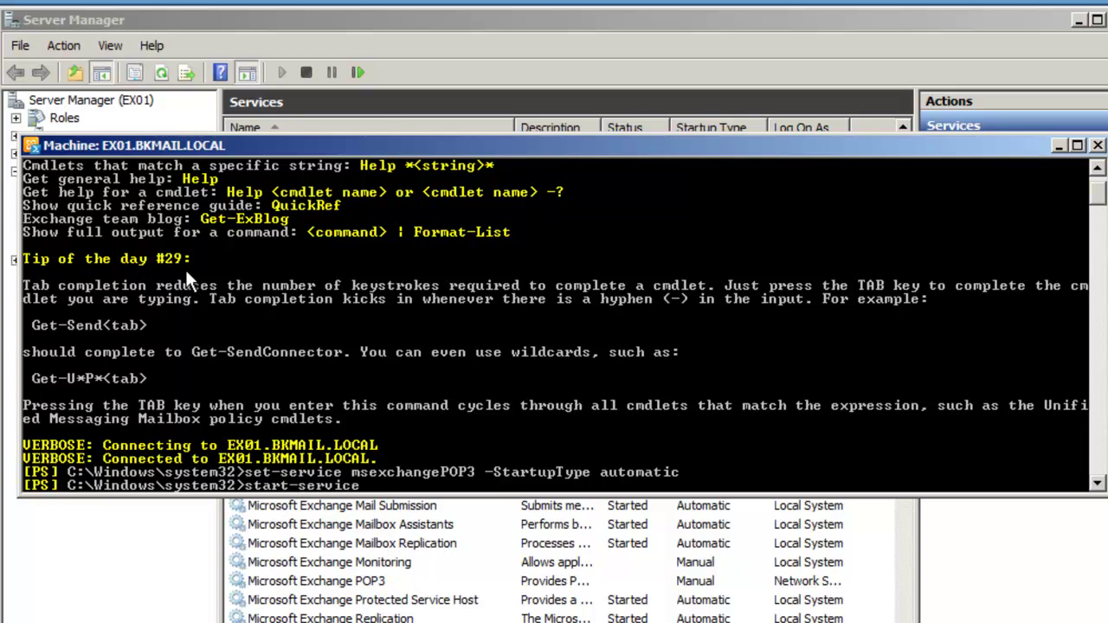
text( -Service mse)
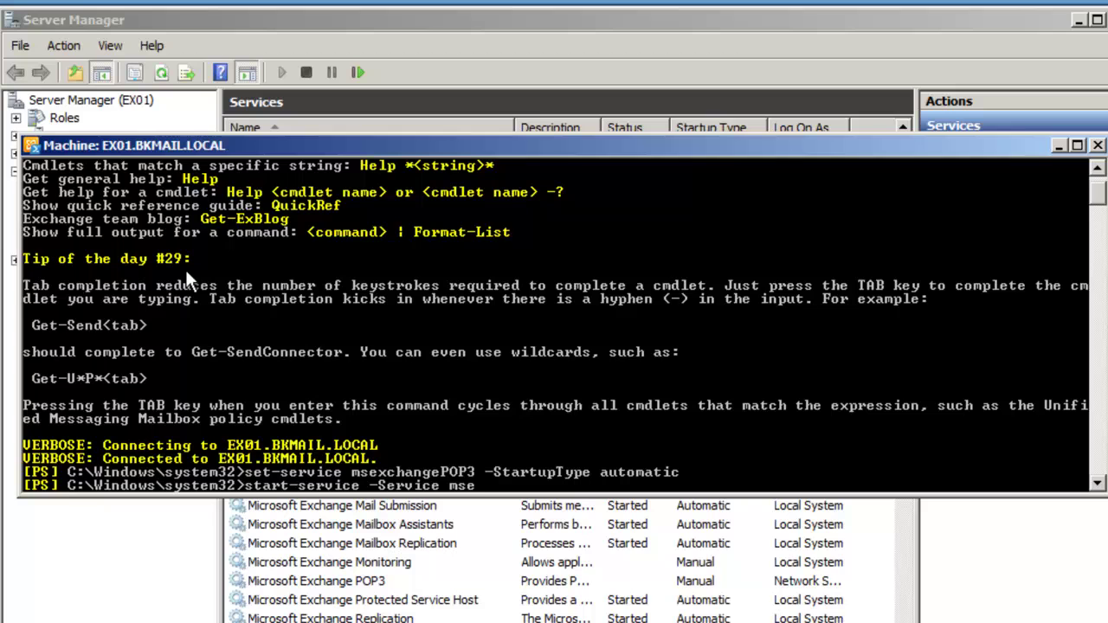
text(xchangepop)
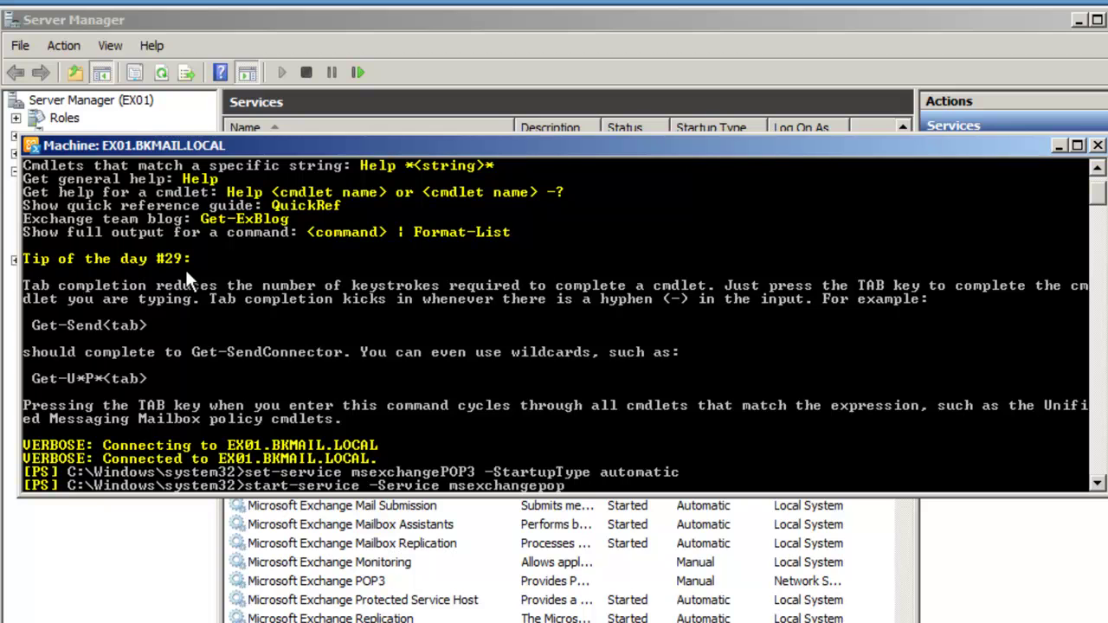
text(3)
key(Return)
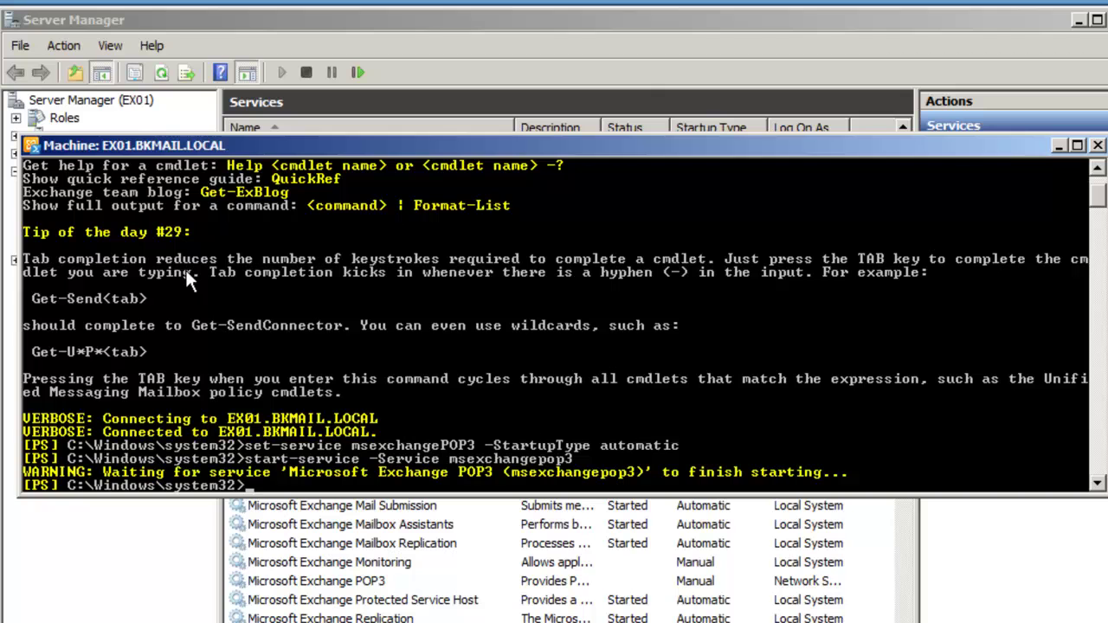
Return to Server Manager and refresh the services list to check the Microsoft Exchange POP3 service's status and startup type.
click(1058, 145)
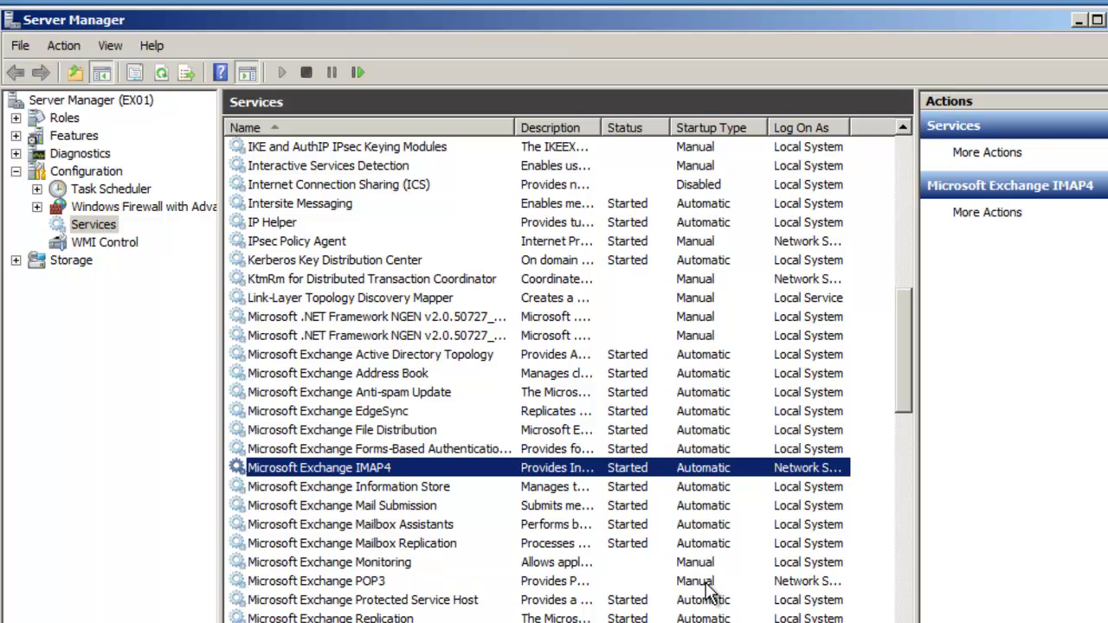
click(102, 226)
right_click(103, 226)
click(143, 264)
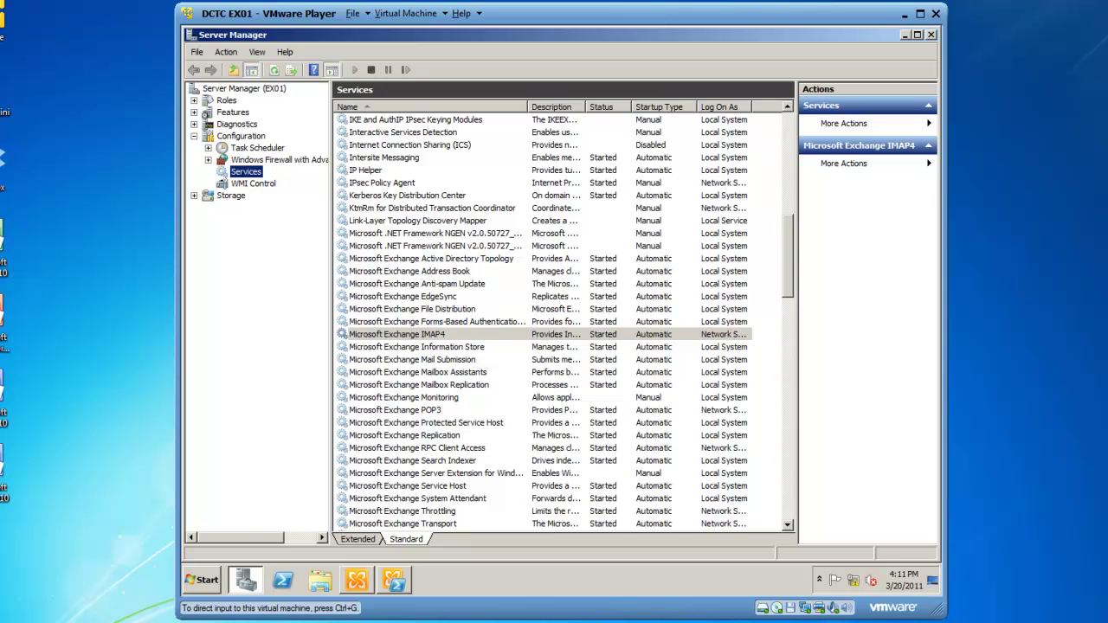
Switch back to the Exchange Management Shell and display the POP3 and IMAP4 configuration with get-popsettings and get-imapsettings.
click(393, 580)
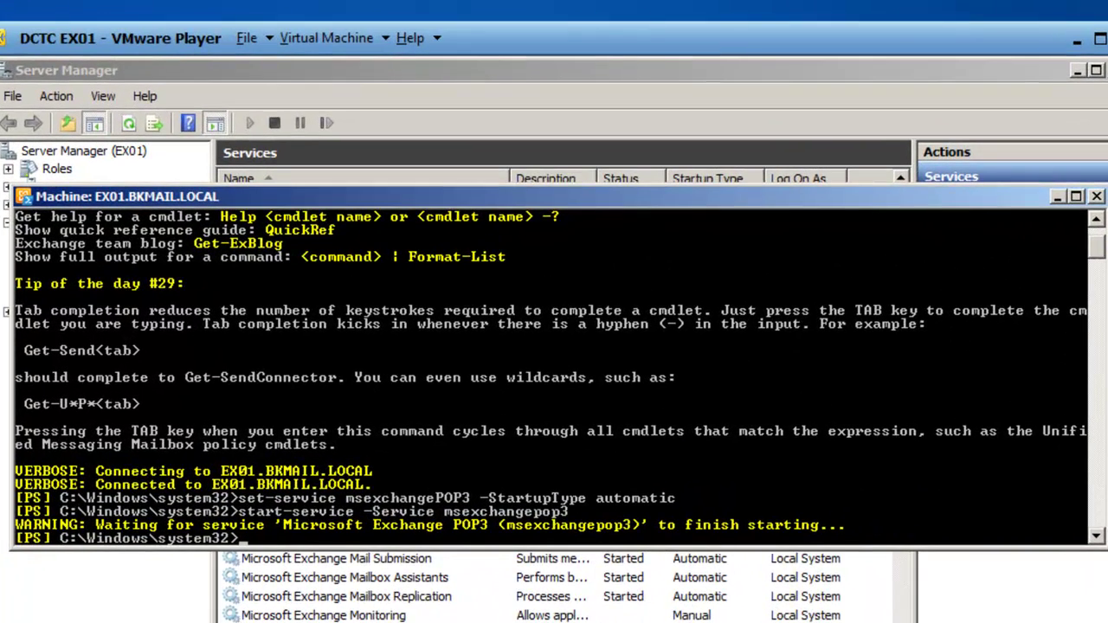
text(get-popsetti)
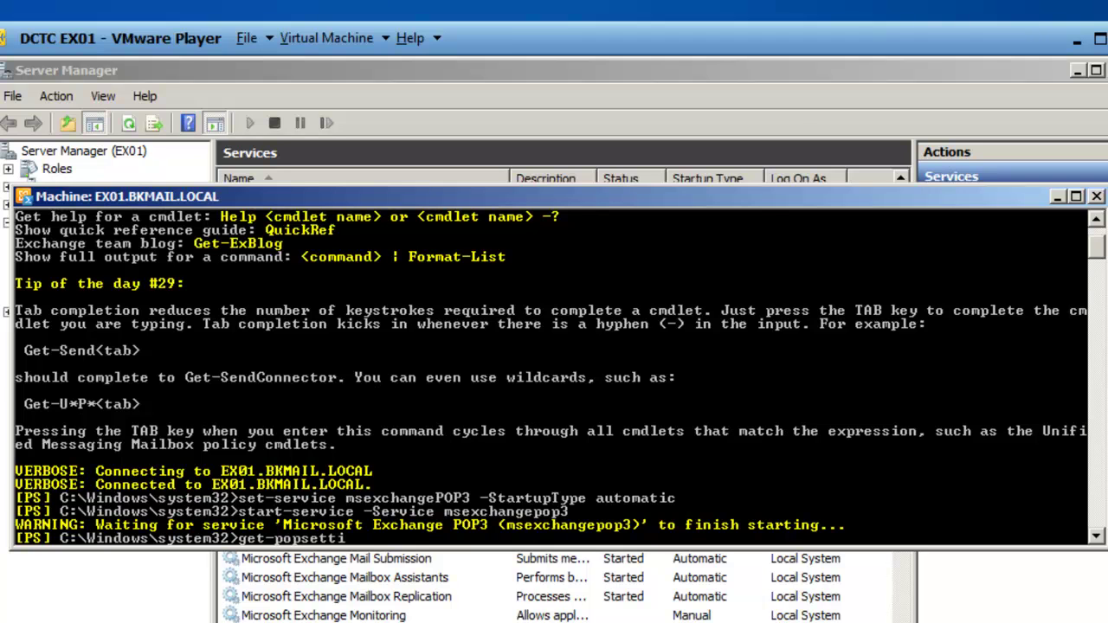
text(ngs)
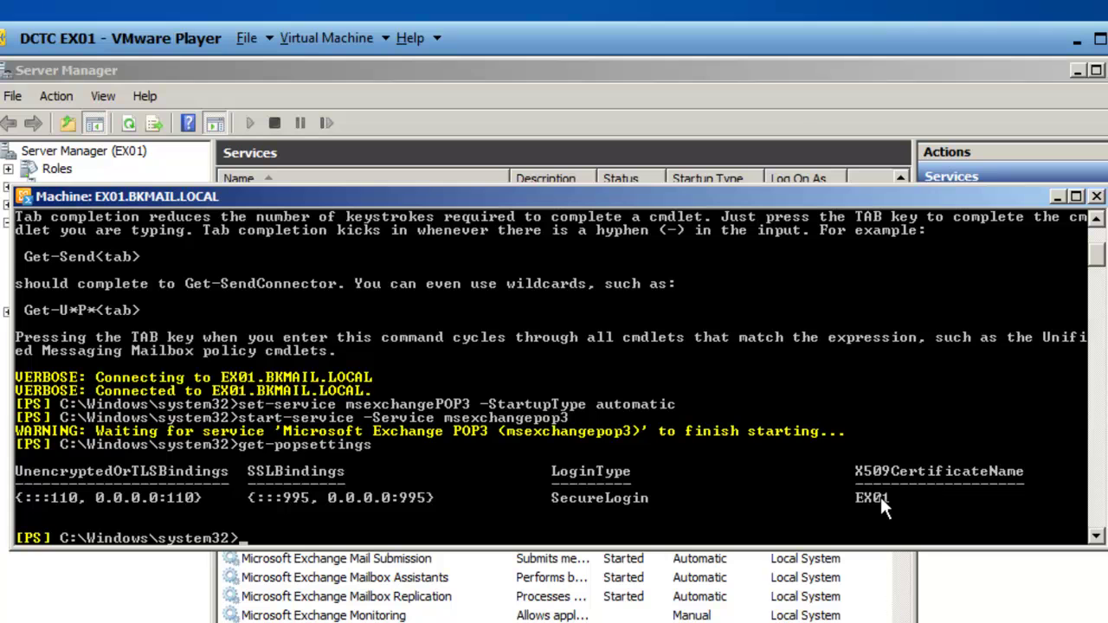
text(get-im)
text(apsettings)
key(Return)
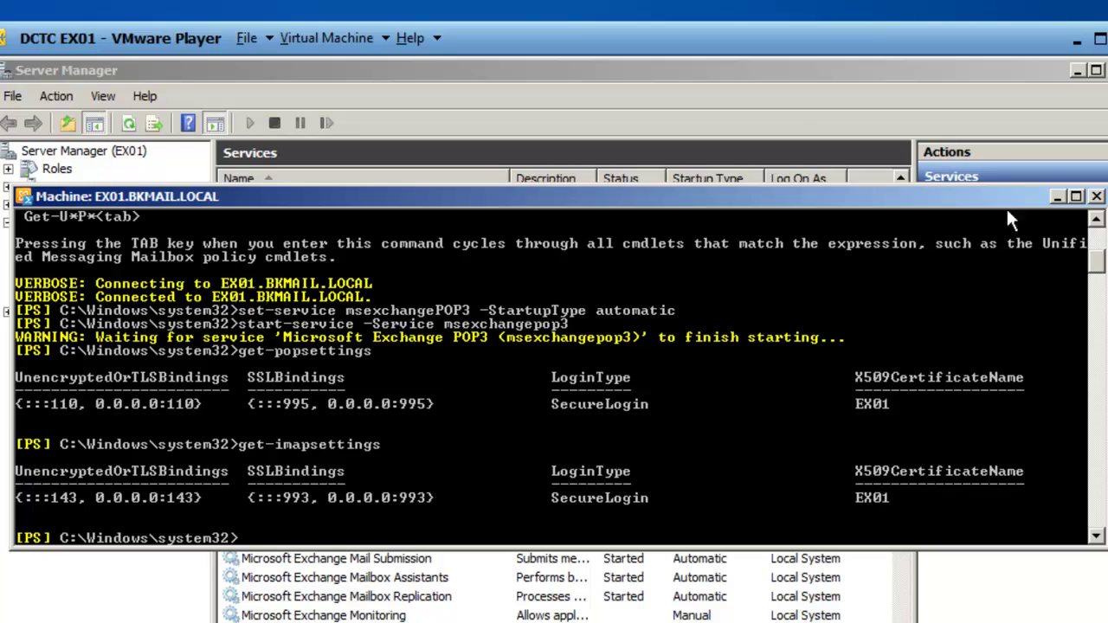
Switch to the Exchange Management Console and show EX01's POP3 and IMAP4 protocols in the Client Access server configuration.
click(1058, 196)
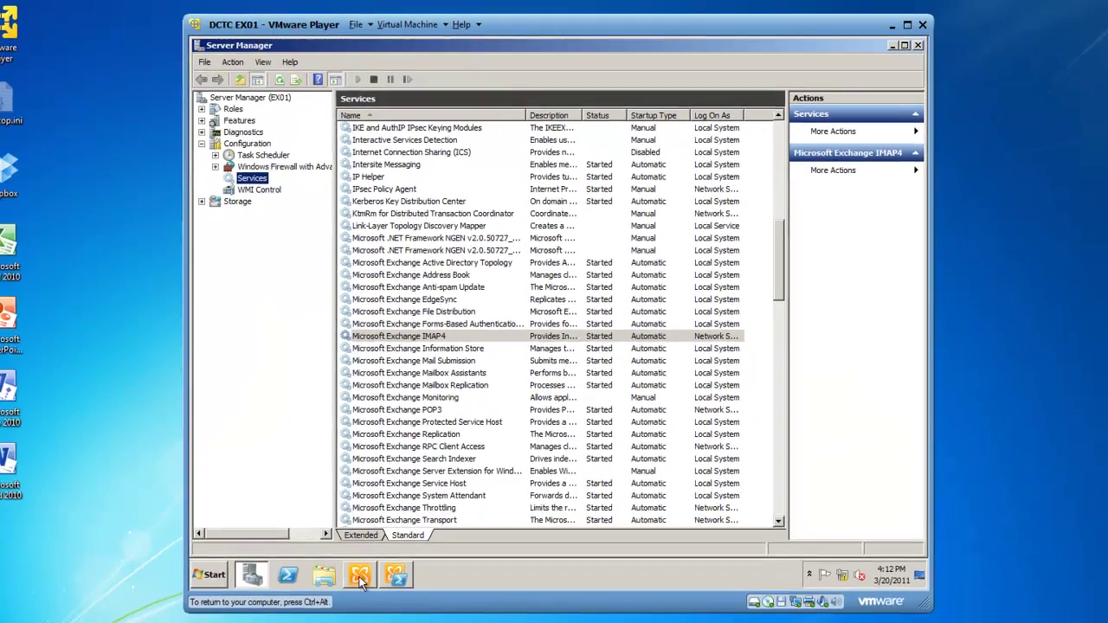
click(360, 575)
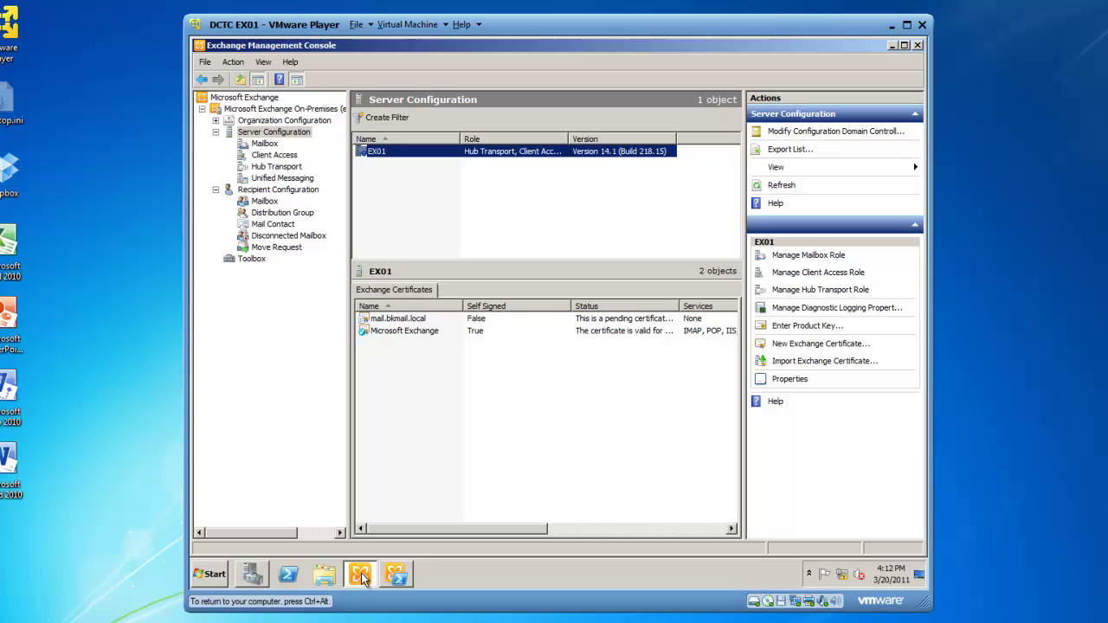
click(217, 139)
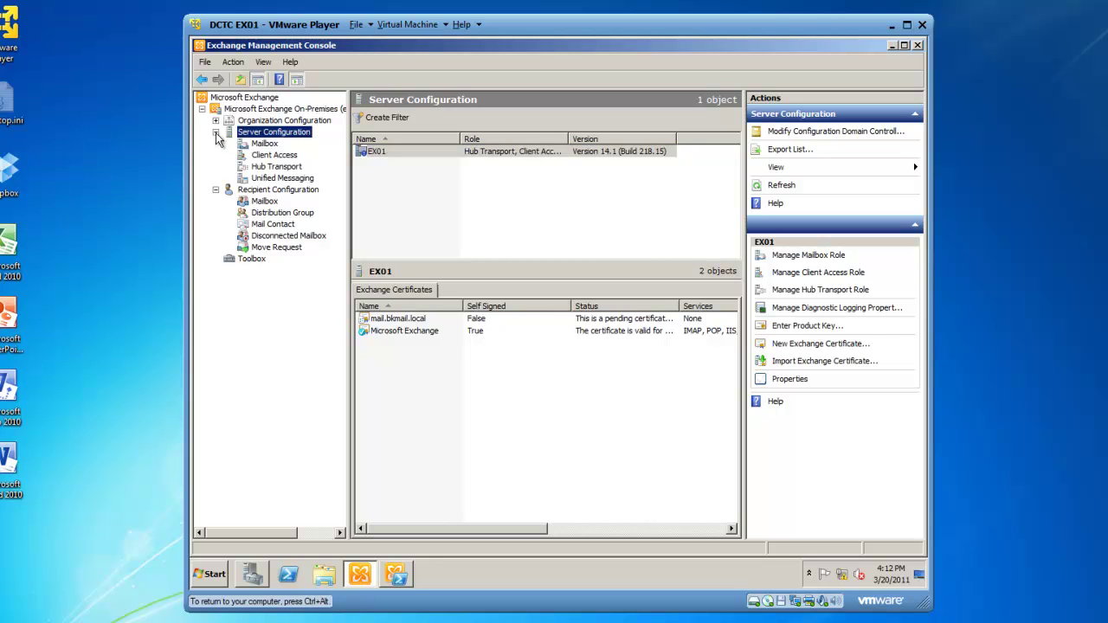
click(268, 155)
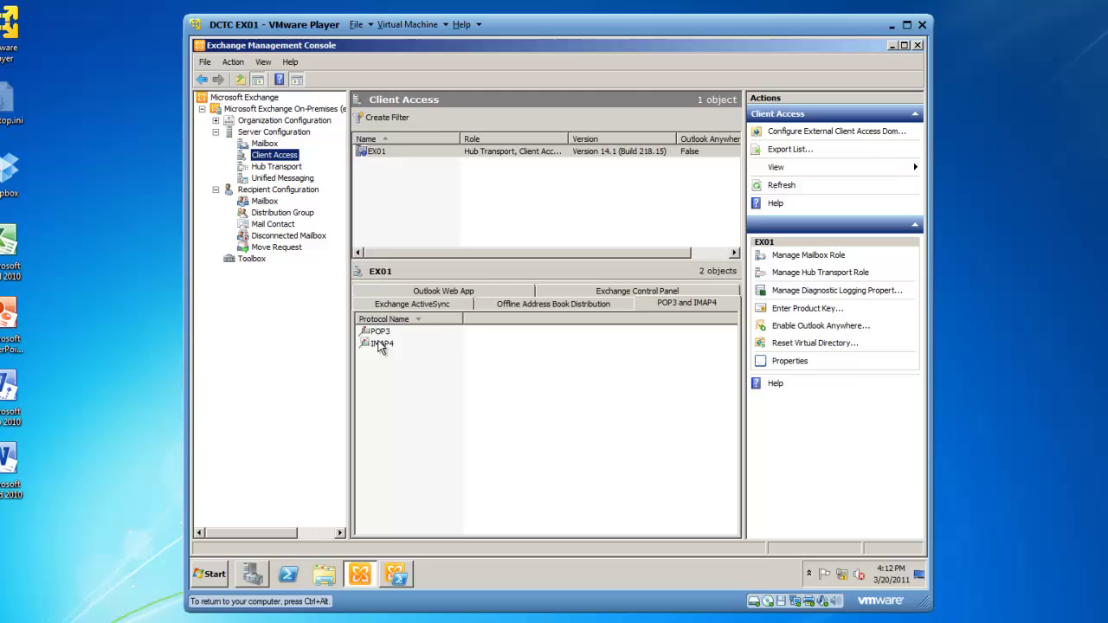
Review the POP3 protocol's binding ports, logon method and X.509 certificate name in its properties, and close them without changes.
click(379, 332)
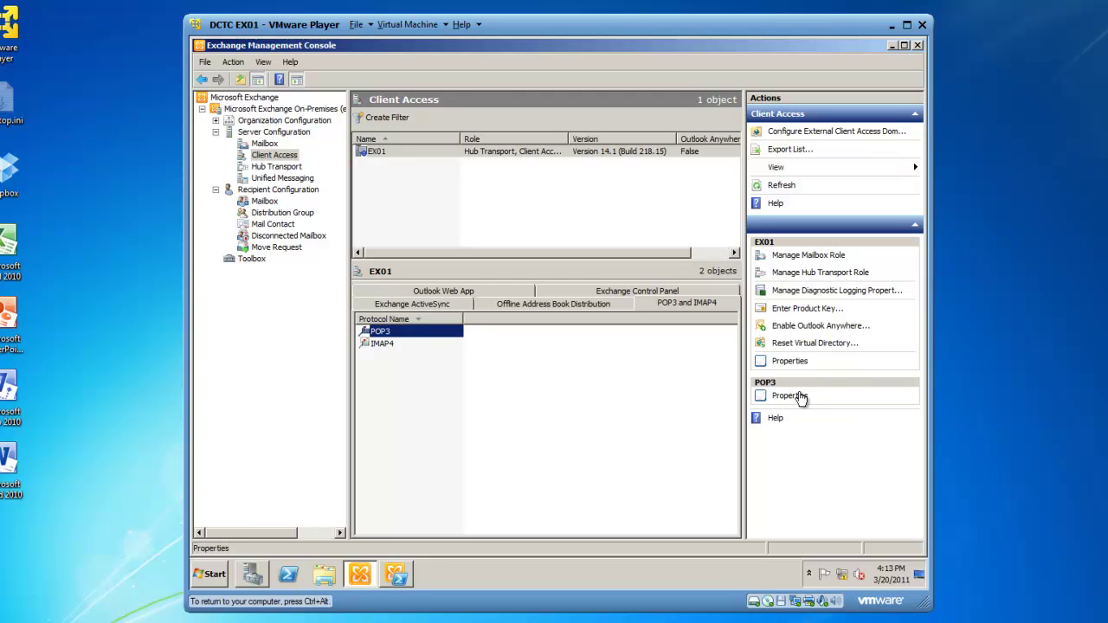
click(797, 398)
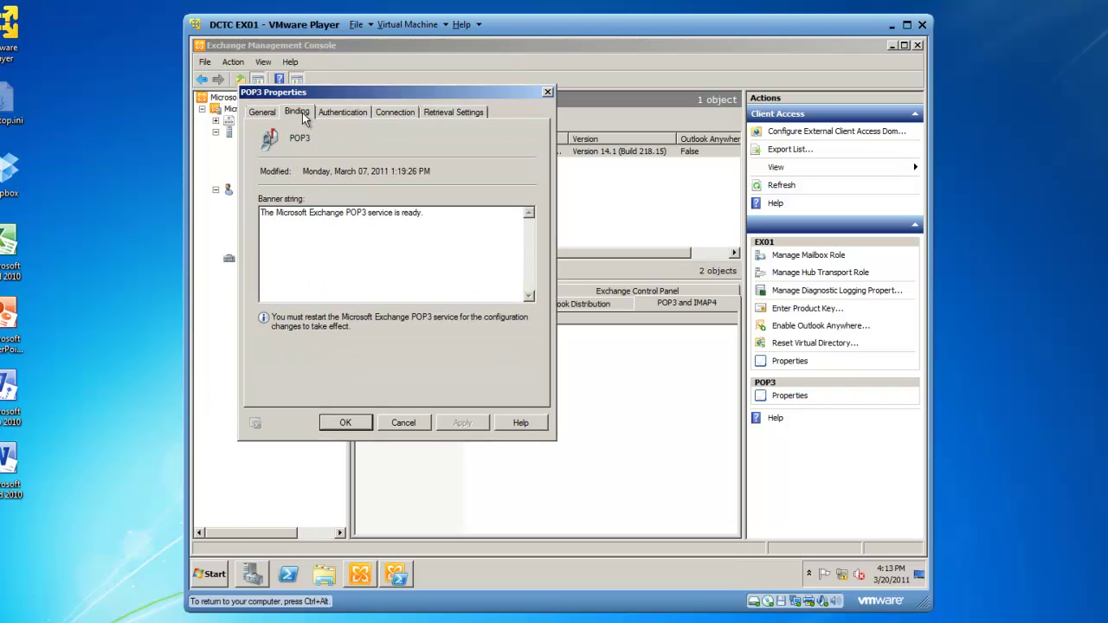
click(302, 112)
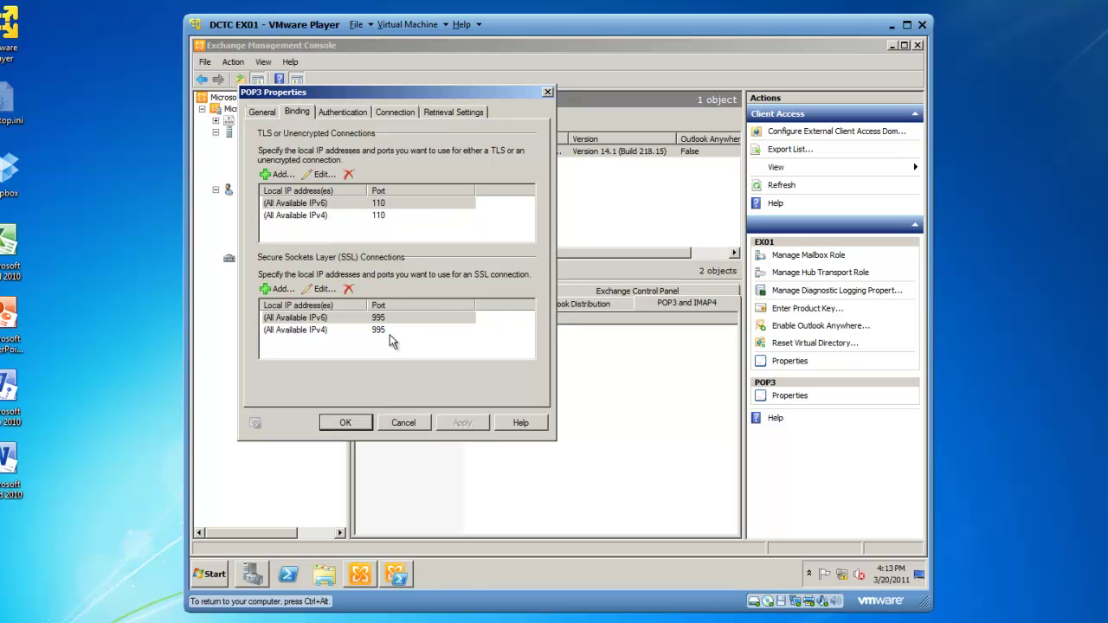
click(344, 116)
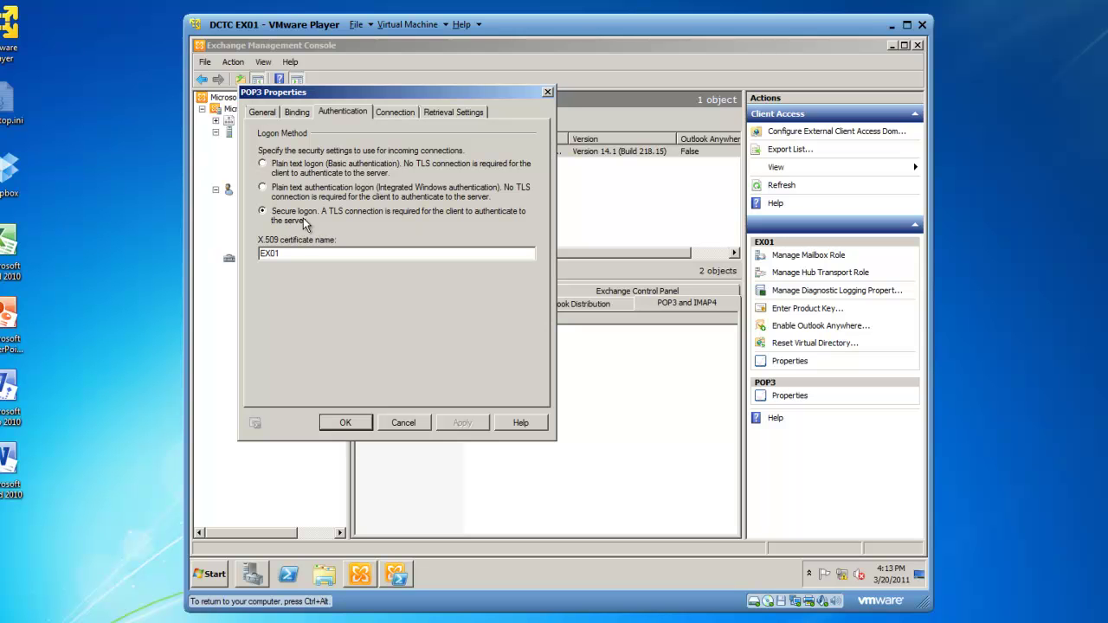
click(303, 254)
click(392, 423)
Open the IMAP4 protocol's properties and review its binding and authentication settings.
click(385, 345)
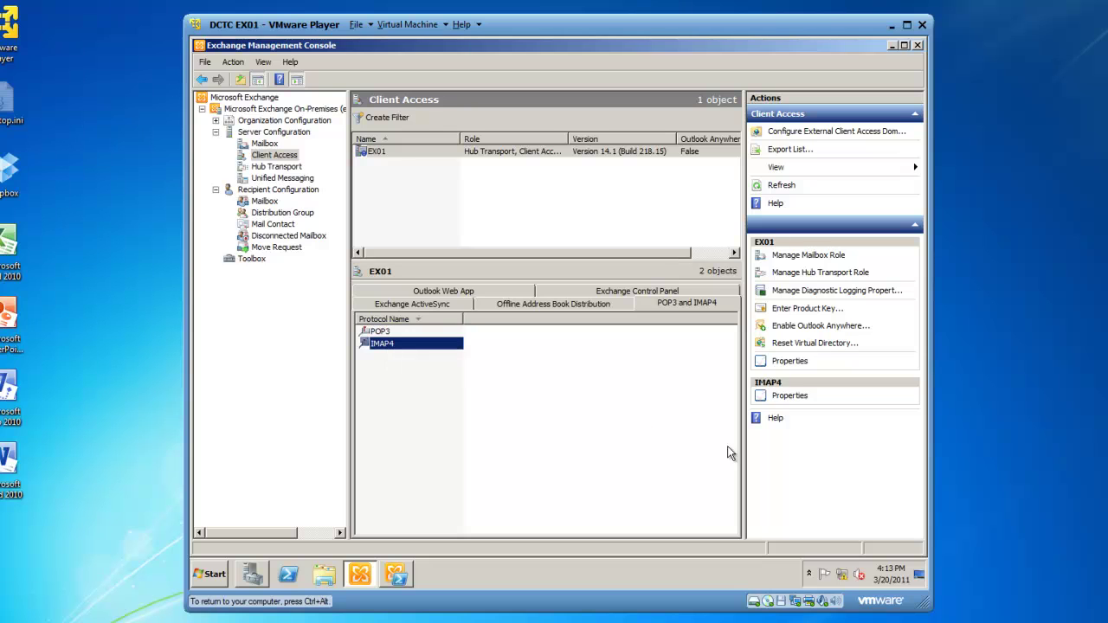
click(798, 395)
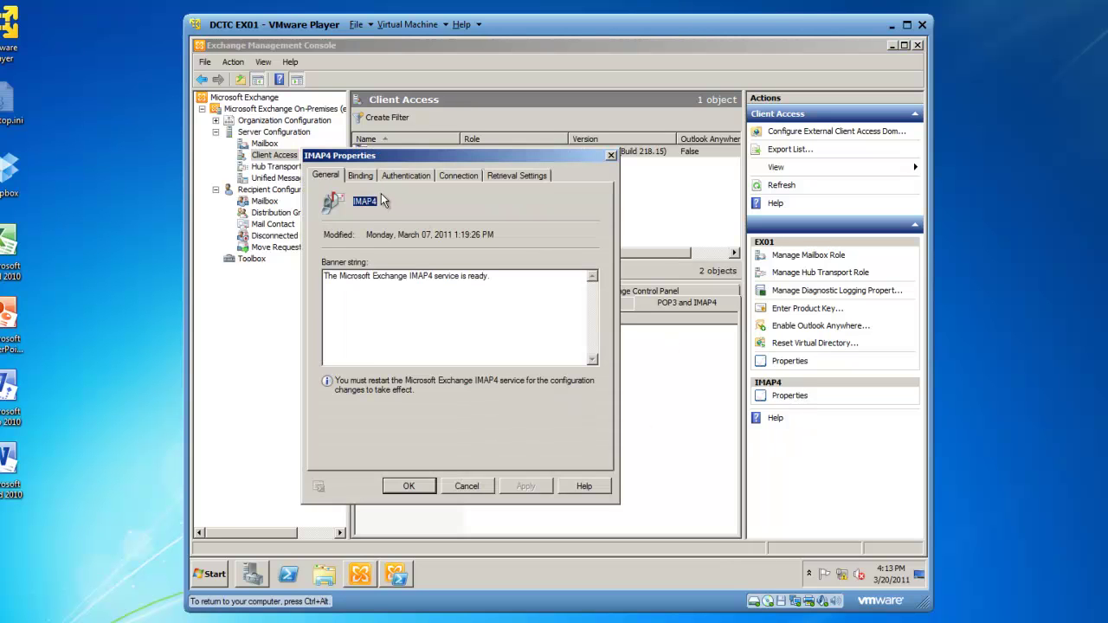
click(372, 175)
click(407, 174)
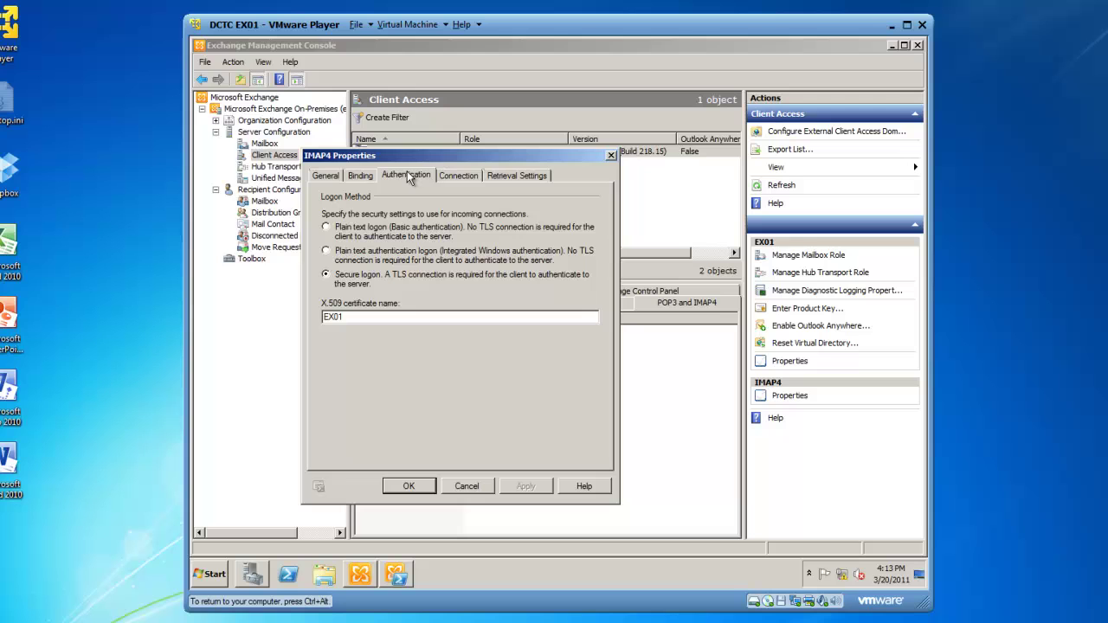
Close the IMAP4 properties without changes and review the mailbox features of the user mailbox in BKMailTestOU under Recipient Configuration.
click(482, 488)
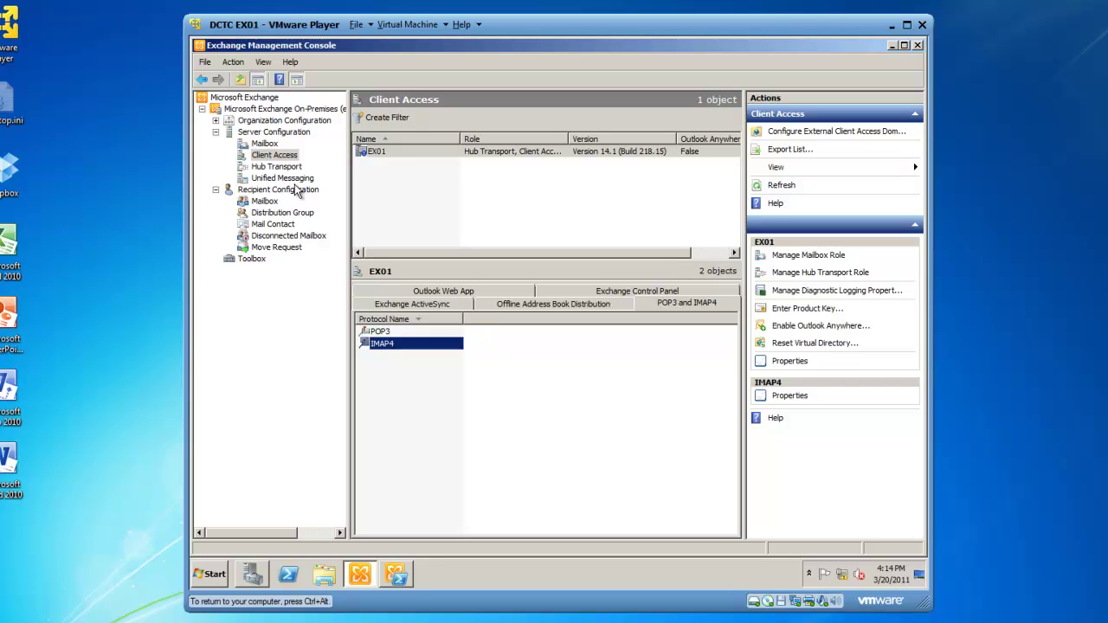
click(259, 202)
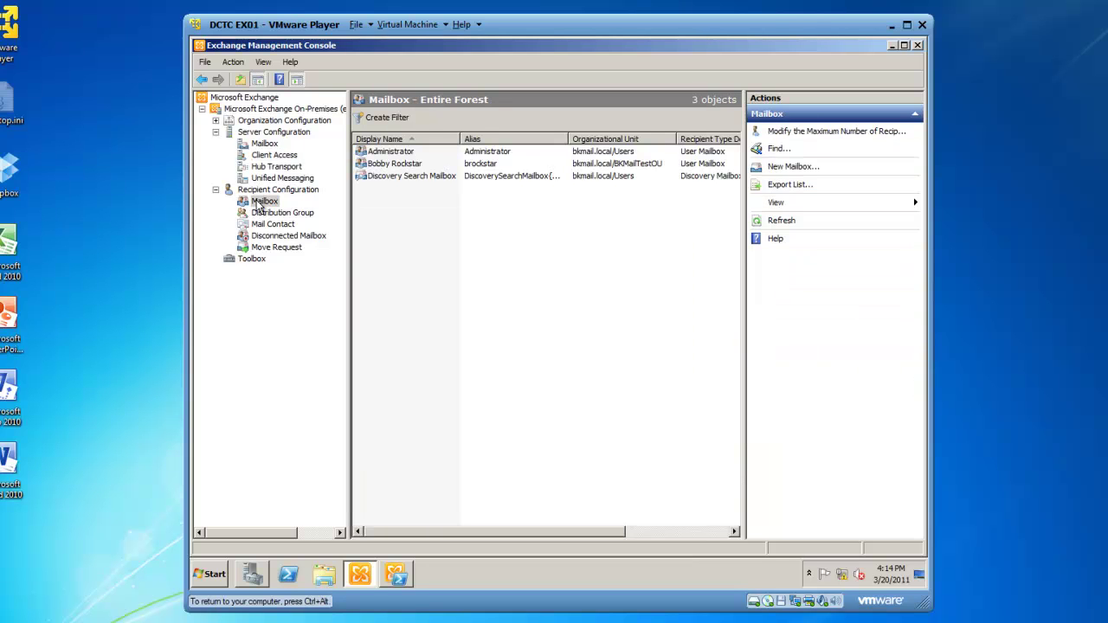
click(378, 167)
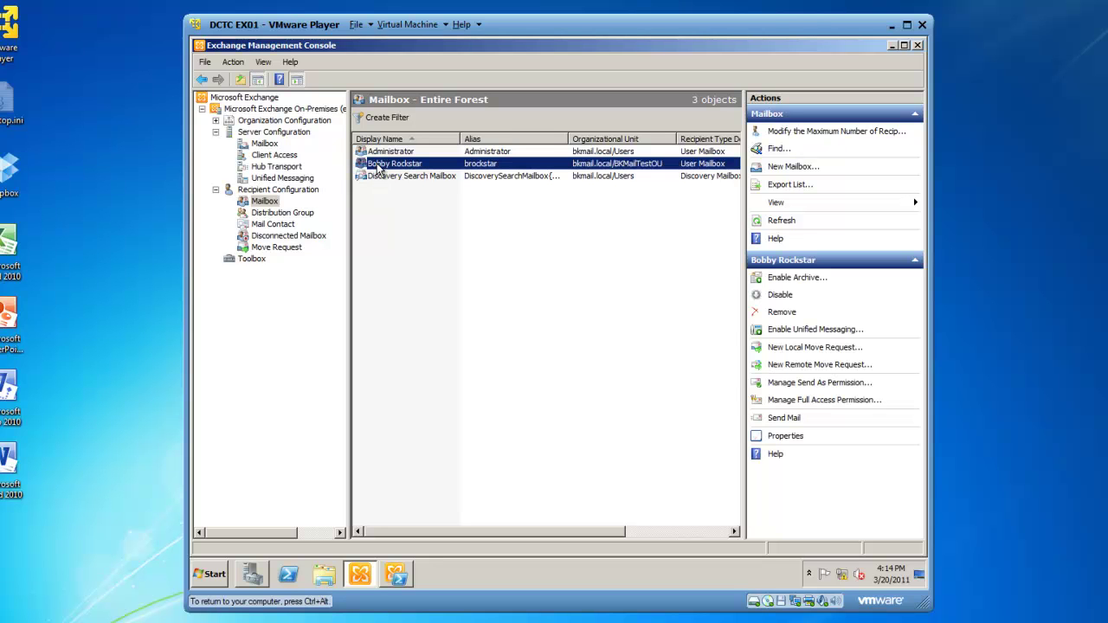
click(783, 439)
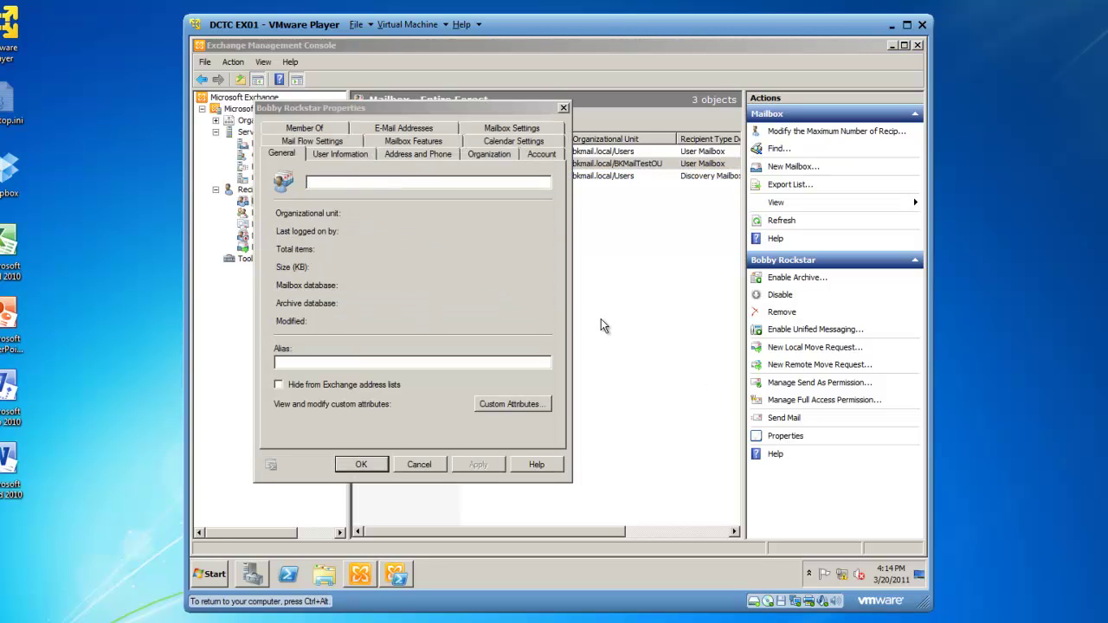
click(388, 143)
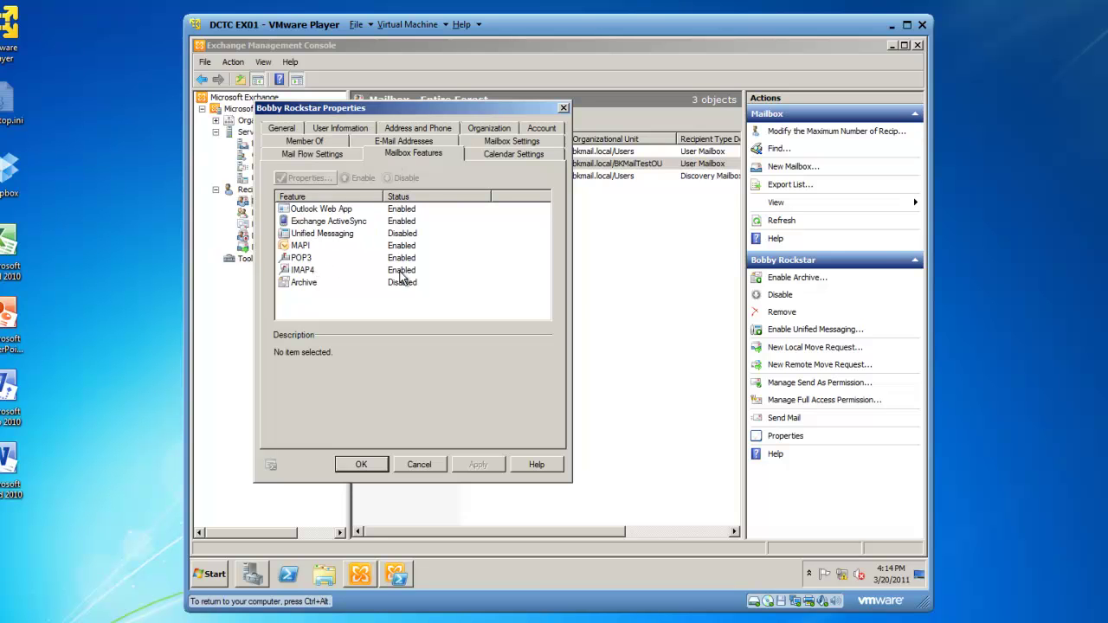
Switch to the Exchange Management Shell and list the client access settings of all mailboxes with get-CASMailbox.
click(396, 575)
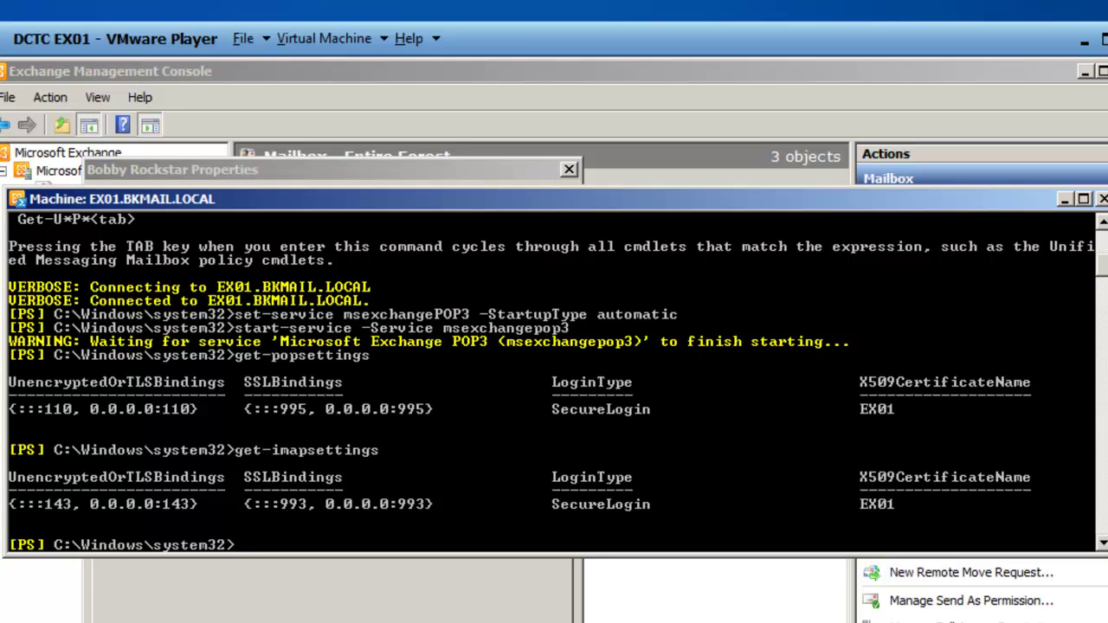
text(get-CASMailbox)
key(Return)
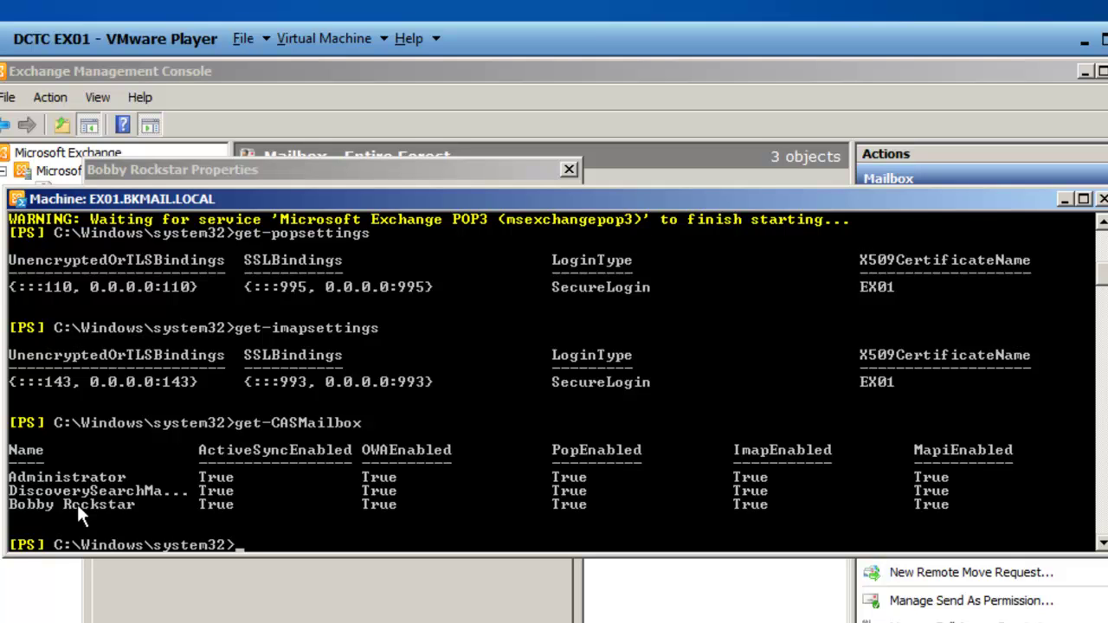
Disable POP3 for the BKMailTestOU user's mailbox by running Set-CASMailbox with the user's alias as -Identity and -POPEnabled:$False.
text(Set-CASMailbox)
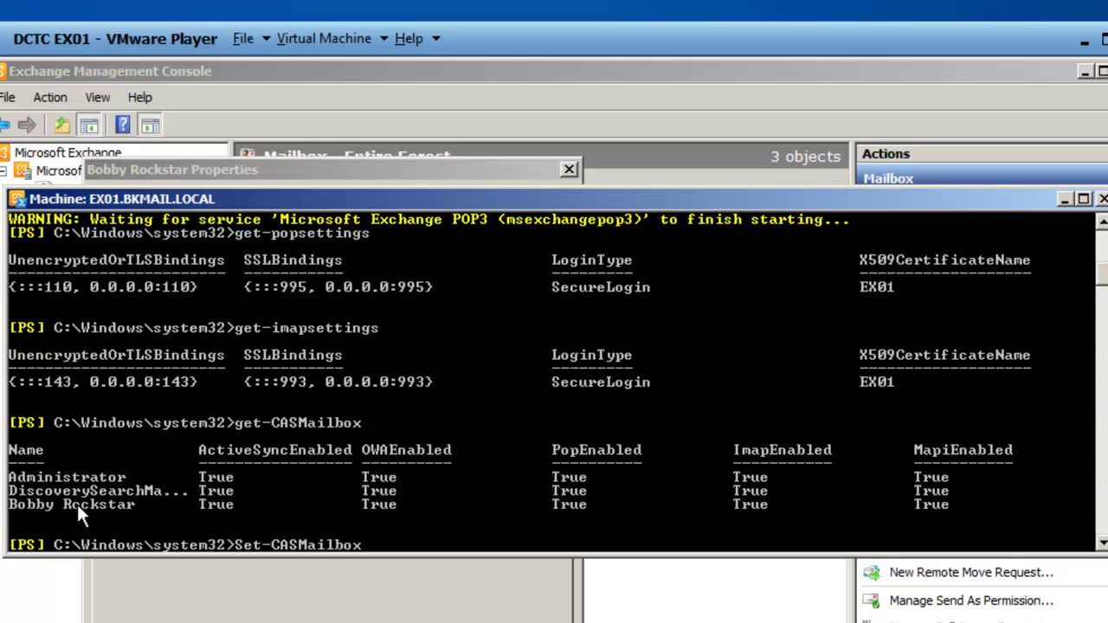
text( -Identity broc)
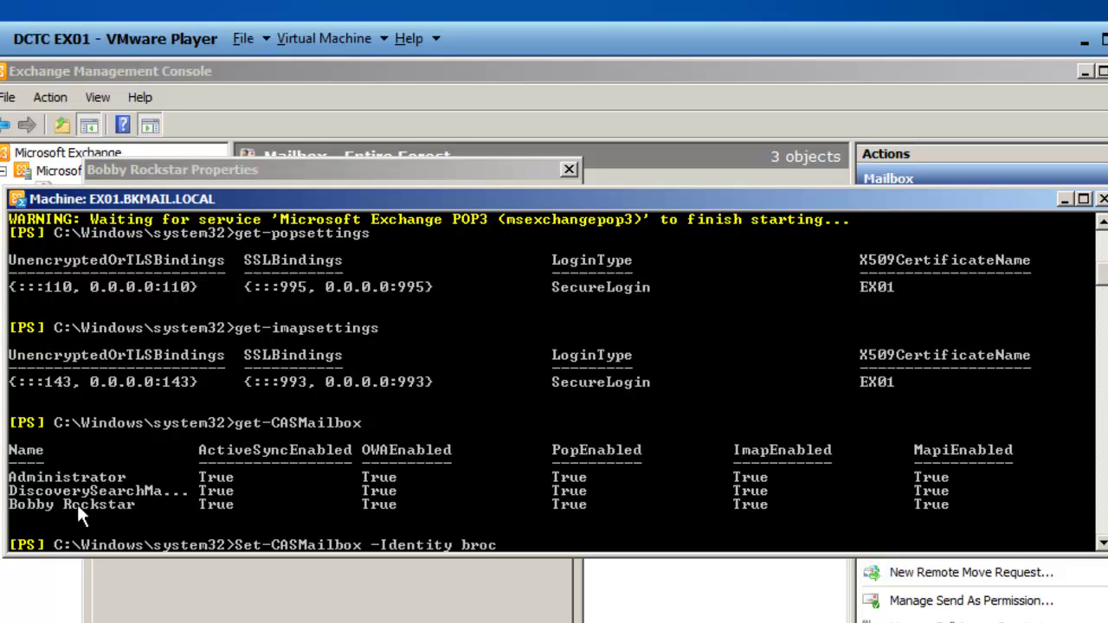
text(kstar -POPEnabled)
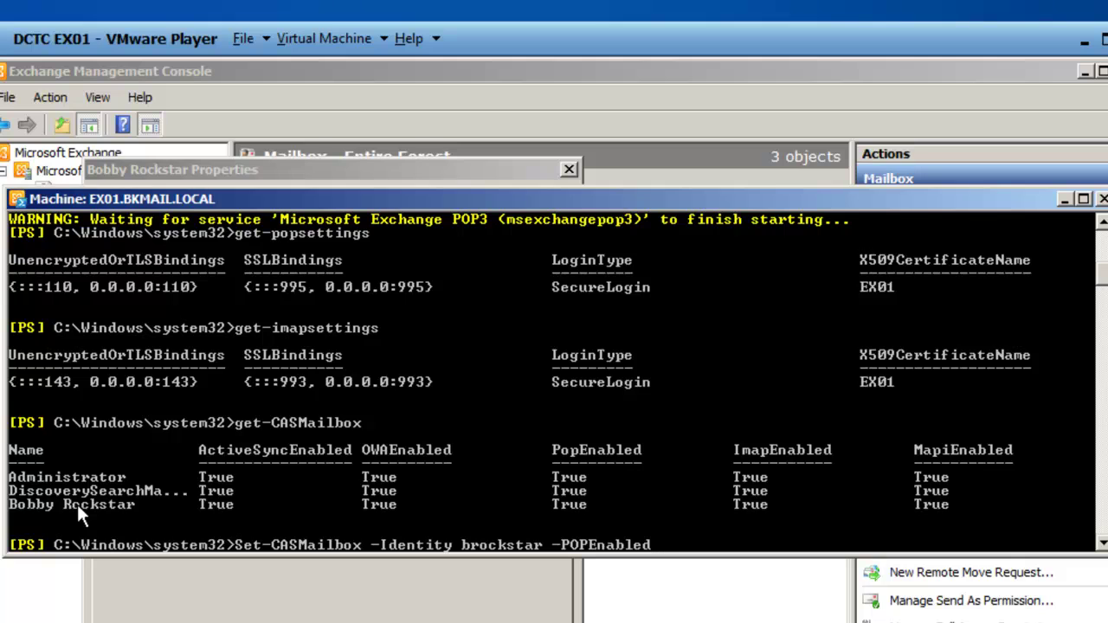
text(:$False)
key(Return)
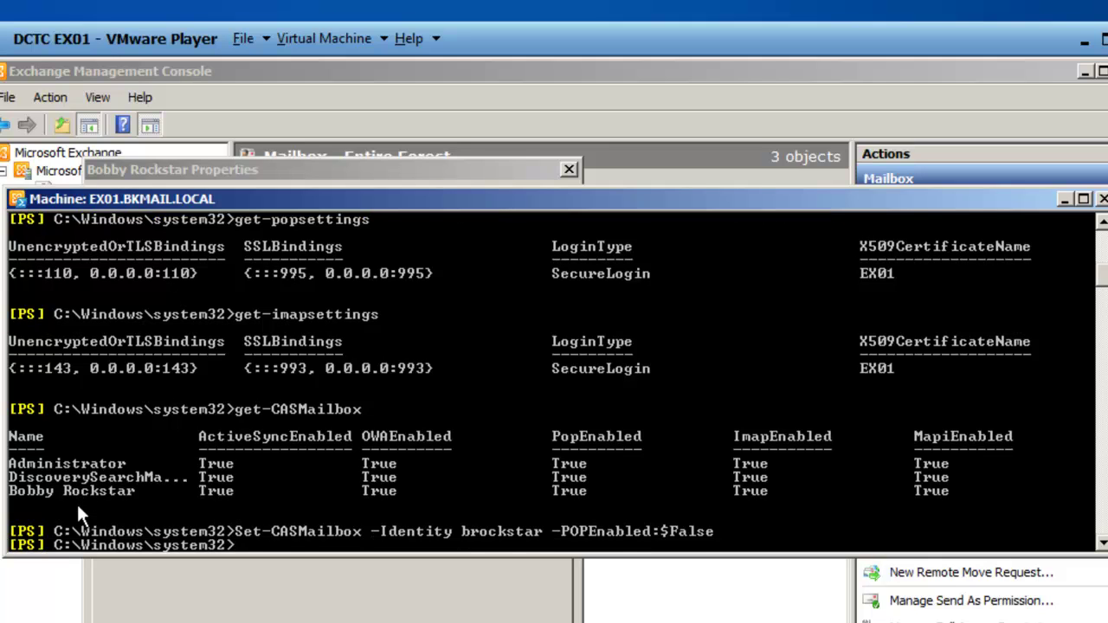
Disable IMAP4 for the same mailbox by rerunning the previous Set-CASMailbox command with -IMAPEnabled:$False in place of the POP parameter.
key(Up)
key(Left)
key(Left)
key(Left)
key(Left)
key(Left)
key(Left)
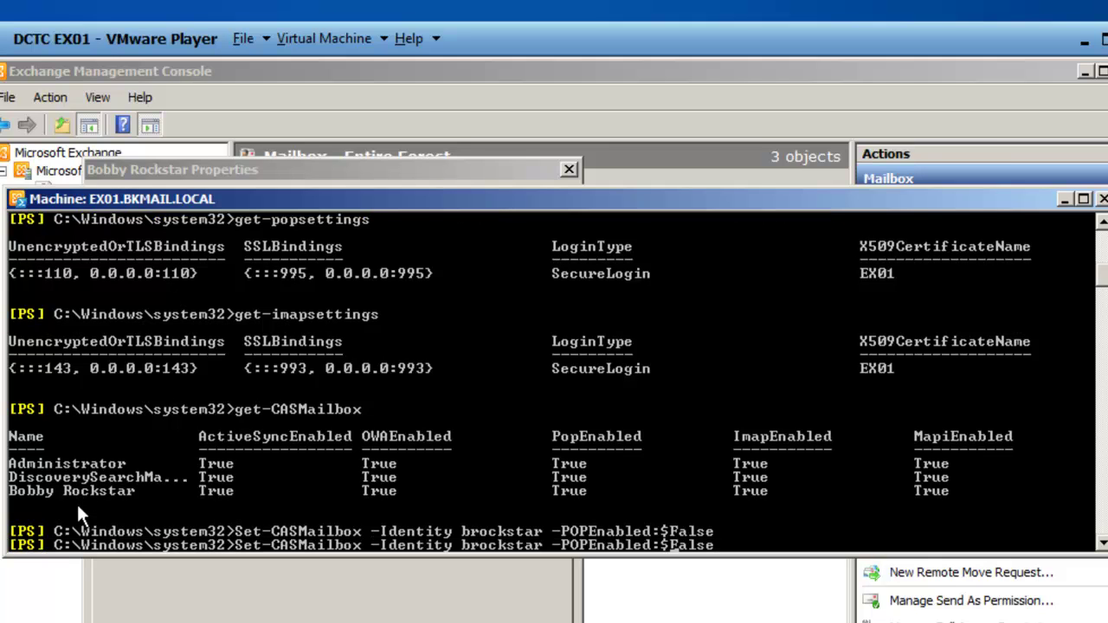
key(Left)
key(Left)
key(Left)
key(Left)
key(Left)
key(Left)
key(Left)
key(BackSpace)
key(BackSpace)
key(BackSpace)
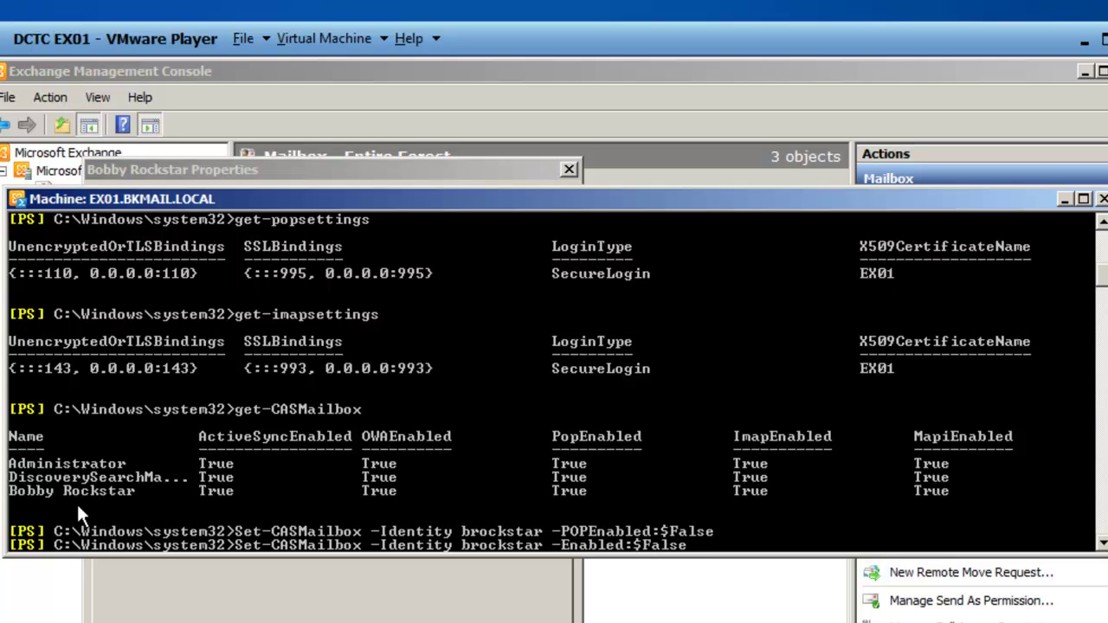
text(I)
text(MAP)
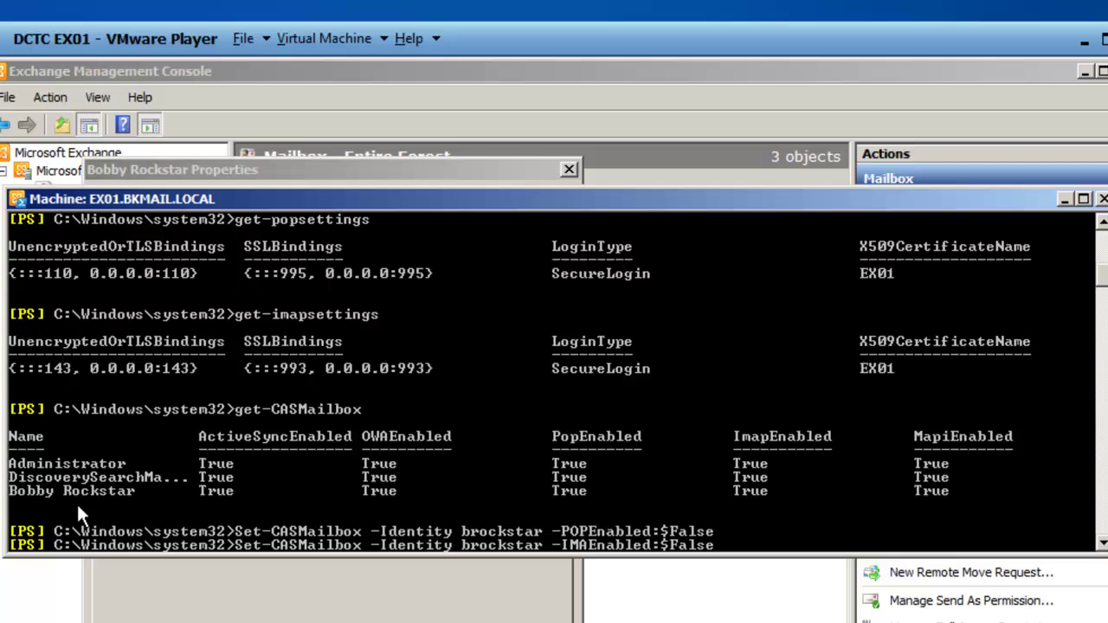
key(Return)
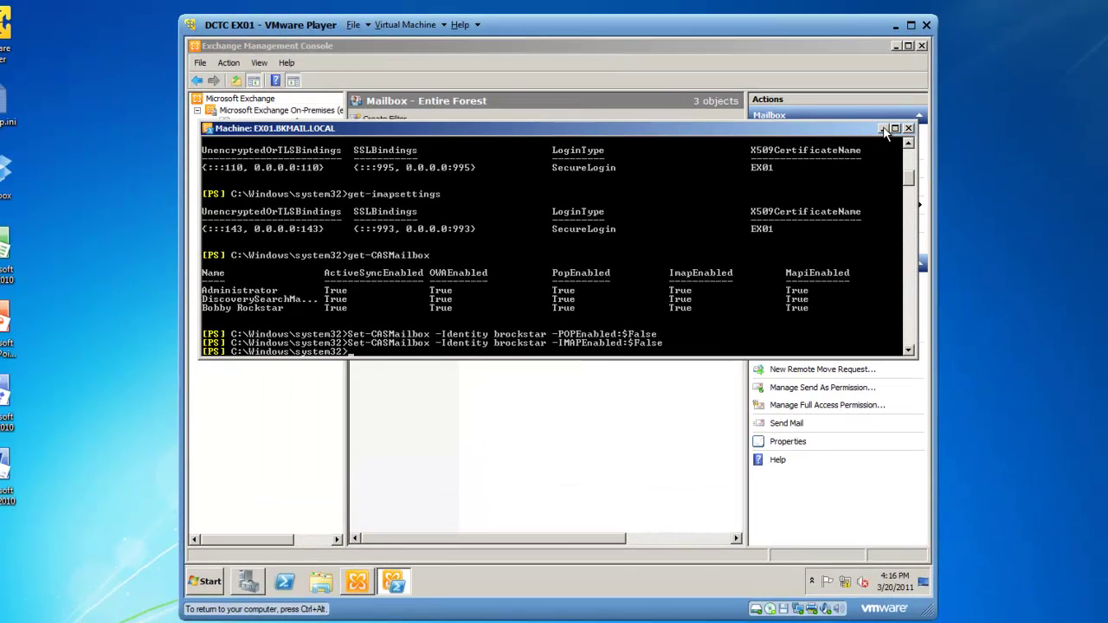
Return to the Exchange Management Console and check the POP3 and IMAP4 status in the BKMailTestOU user's mailbox features.
click(883, 128)
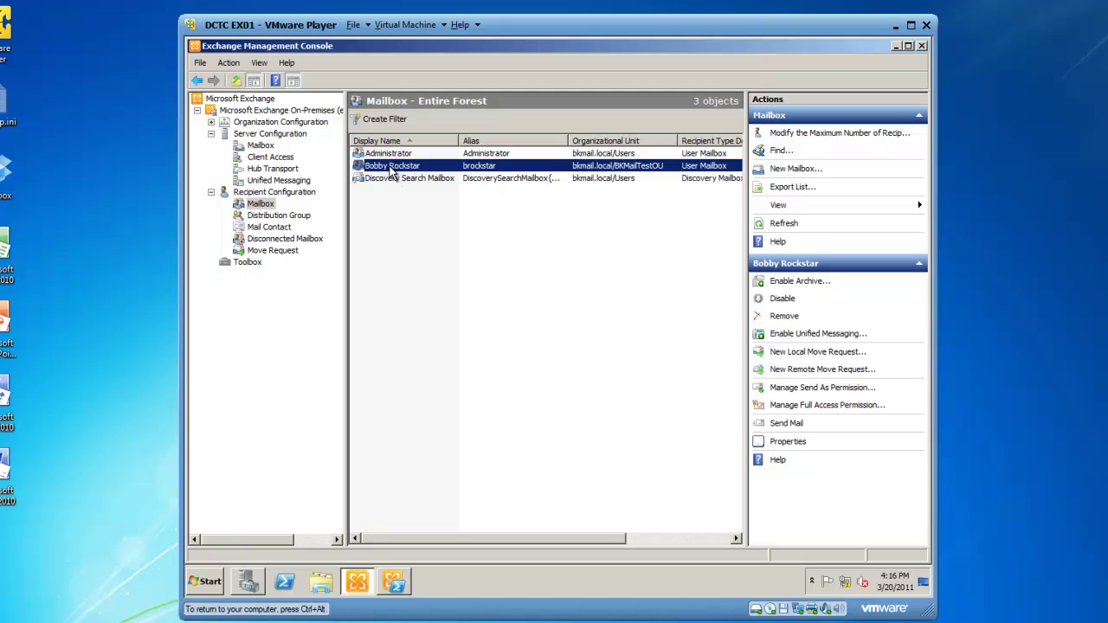
click(789, 443)
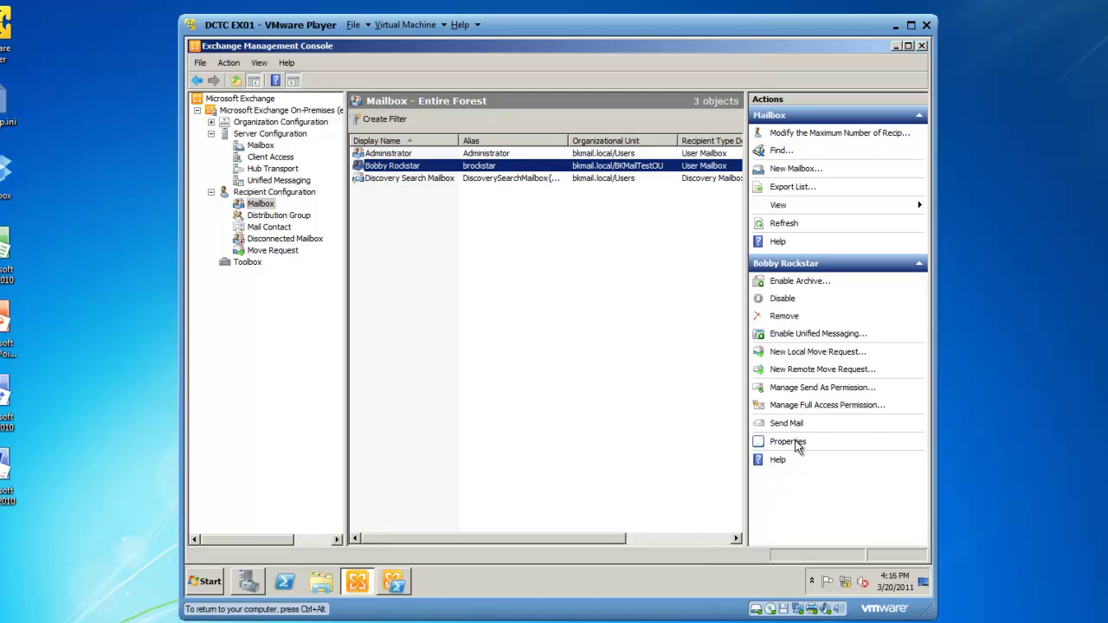
click(462, 189)
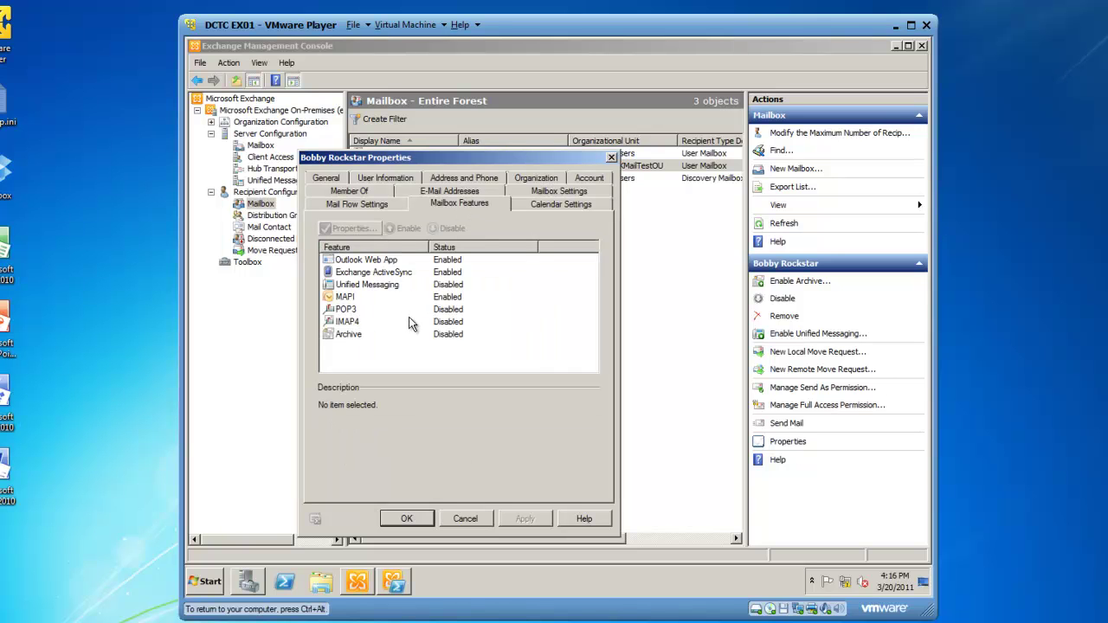
Enable the POP3 and IMAP4 features for the user's mailbox and save the mailbox properties.
click(345, 311)
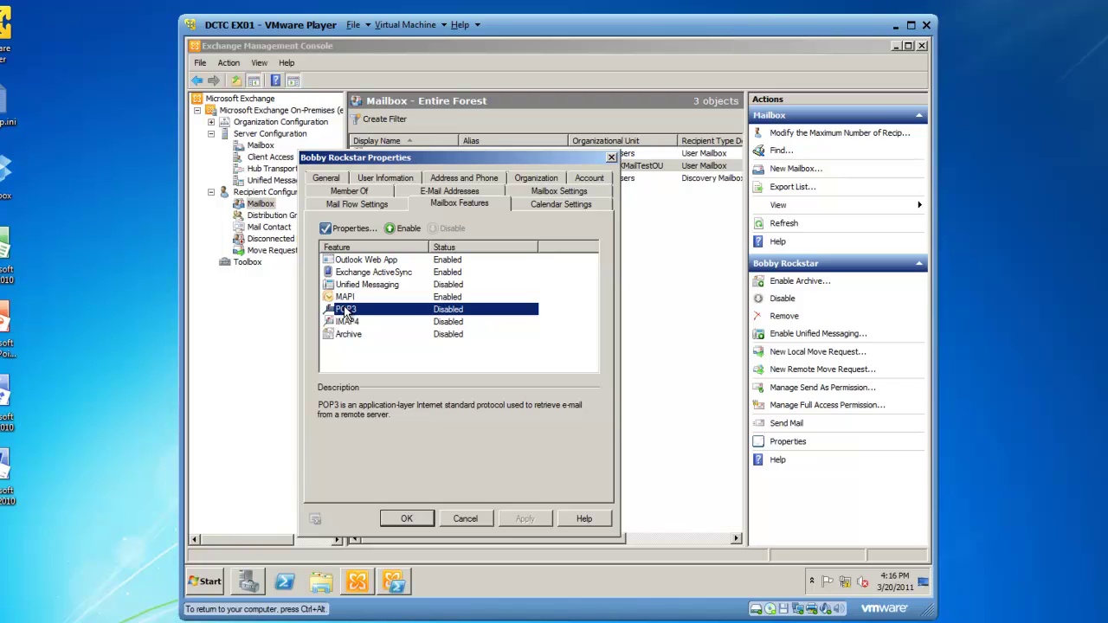
click(397, 230)
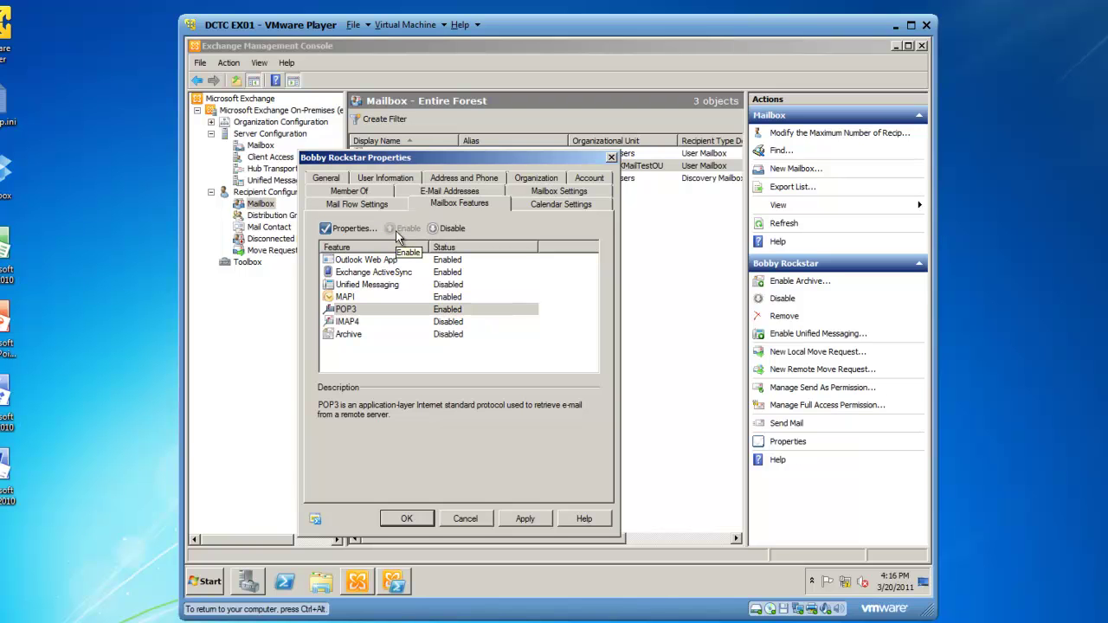
click(348, 322)
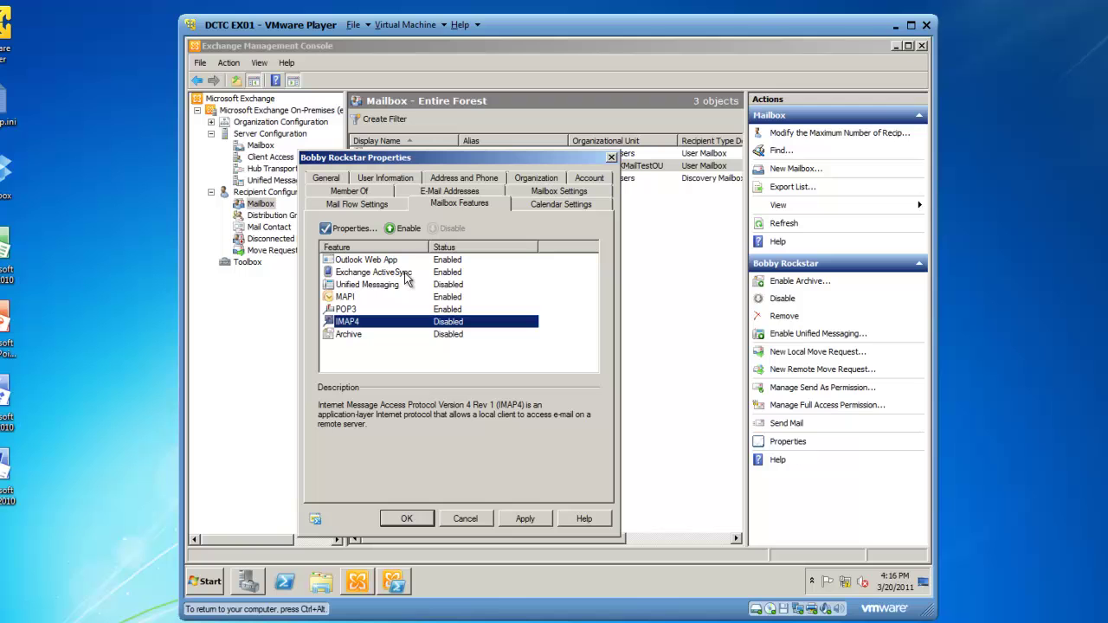
click(404, 229)
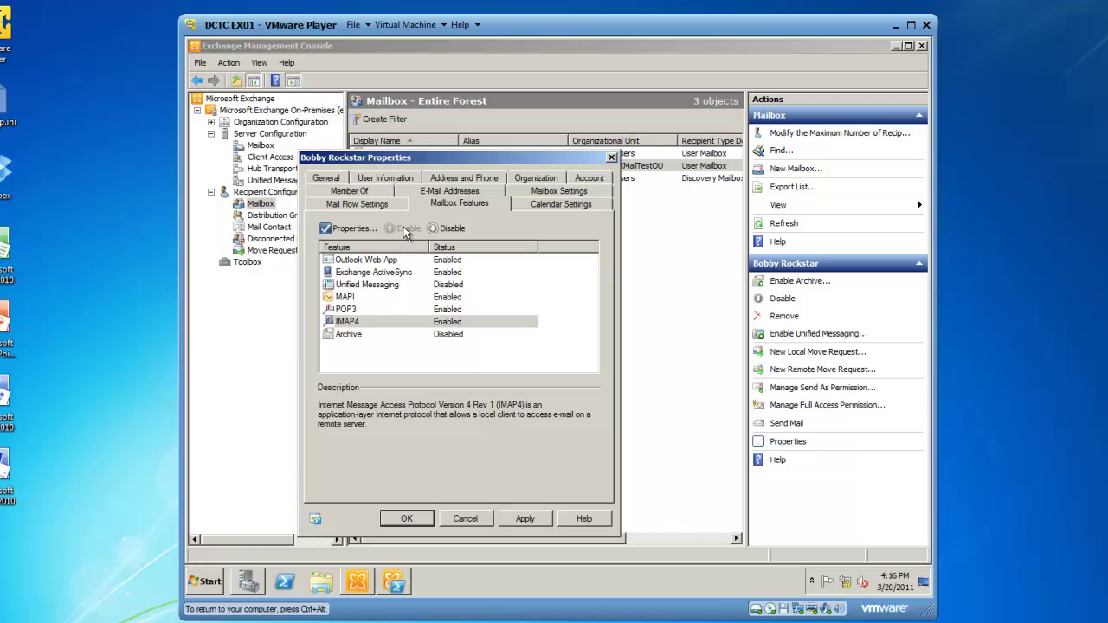
click(397, 517)
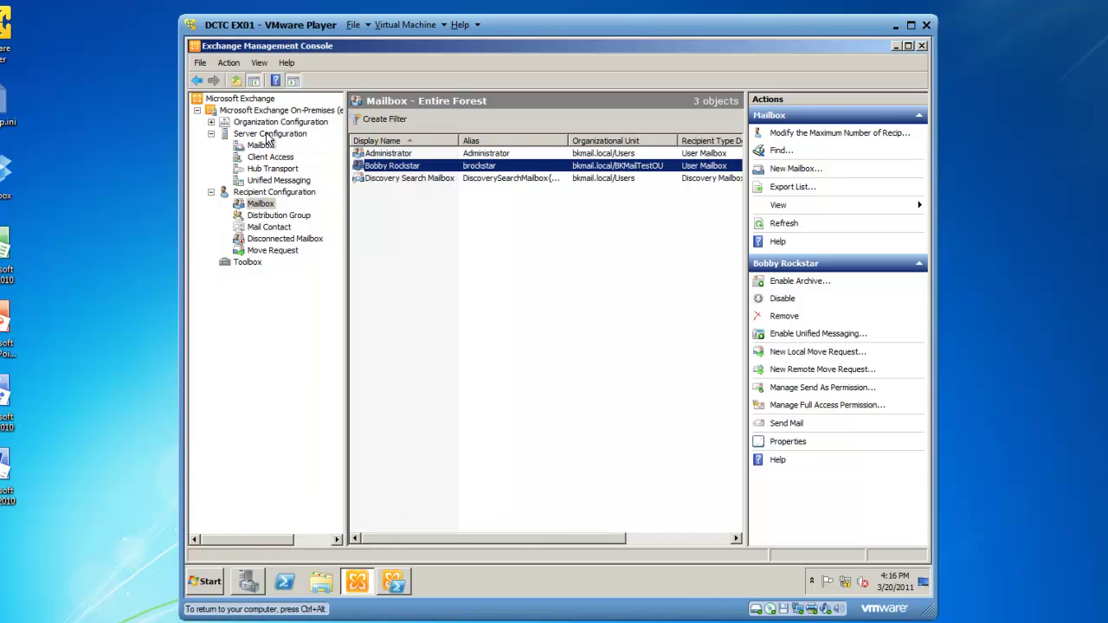
Review the network and authentication settings of EX01's Client EX01 receive connector in the Hub Transport server configuration.
click(271, 169)
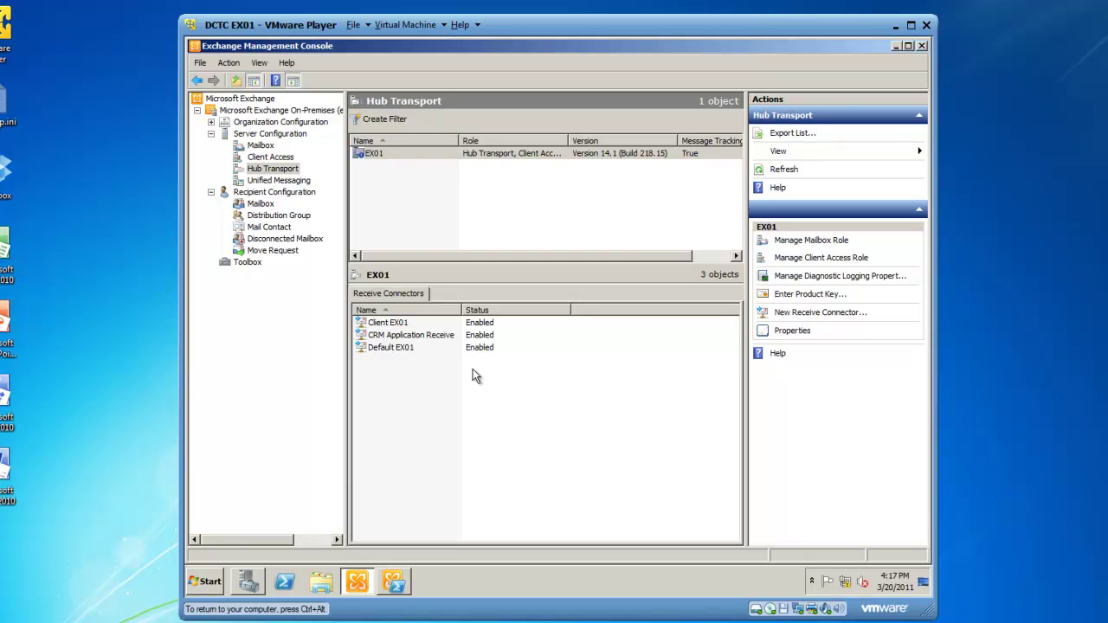
click(401, 324)
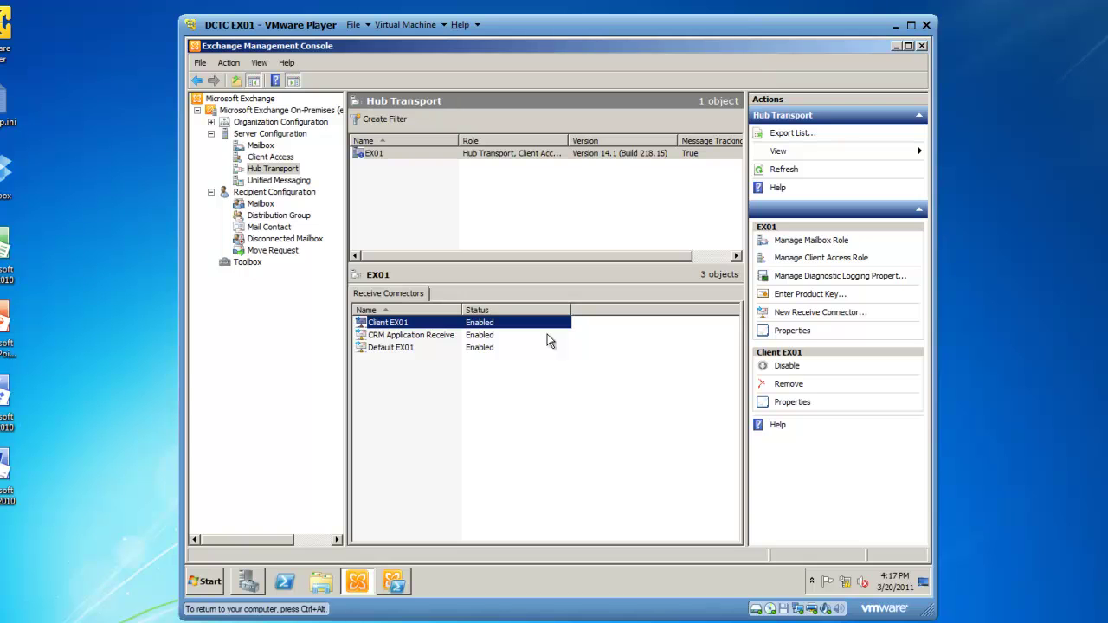
click(788, 404)
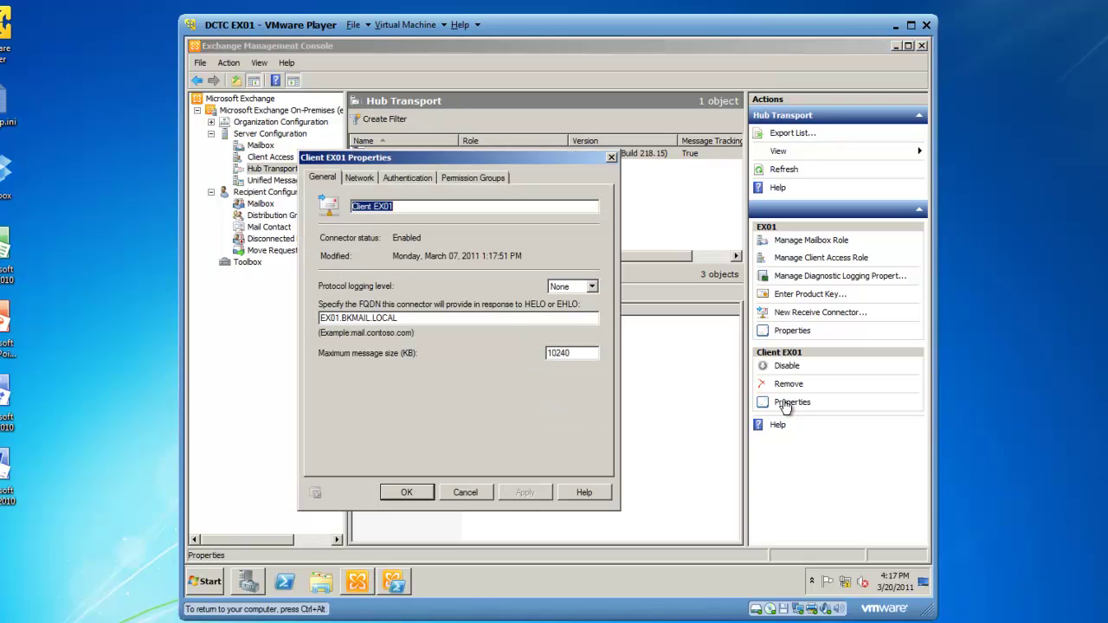
click(364, 179)
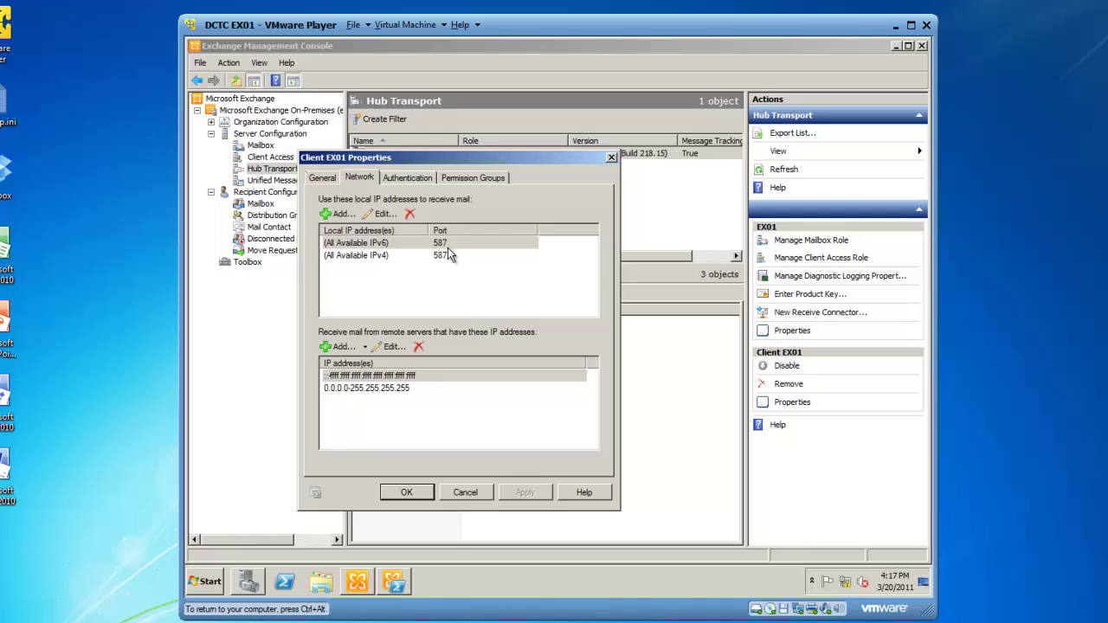
click(415, 177)
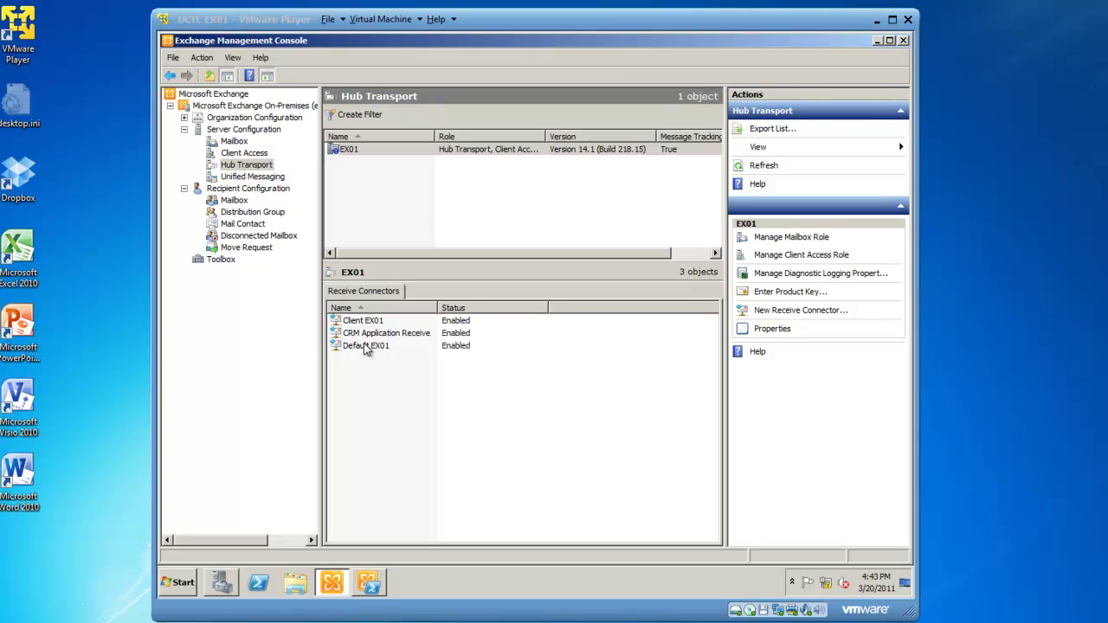
Review the Default EX01 receive connector's network settings and close its properties without changes.
click(364, 348)
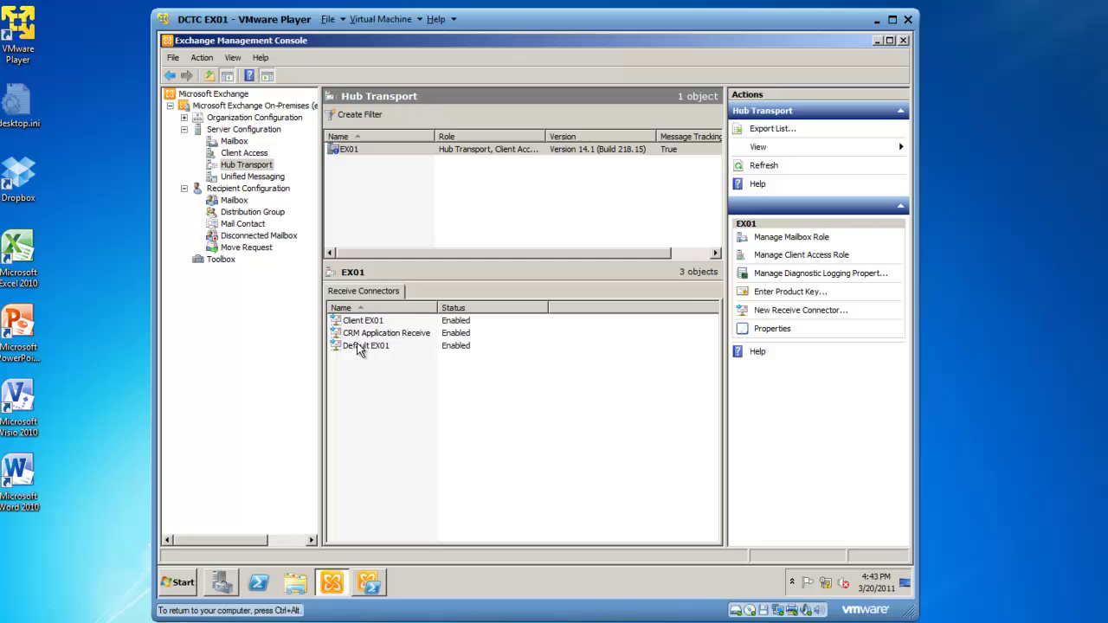
click(362, 346)
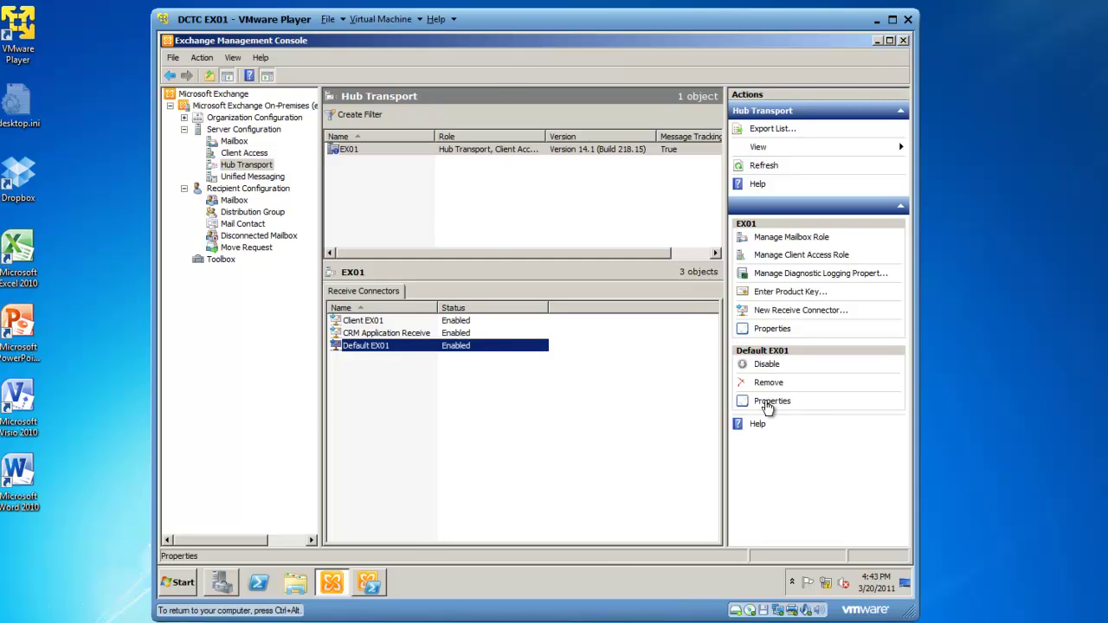
click(766, 401)
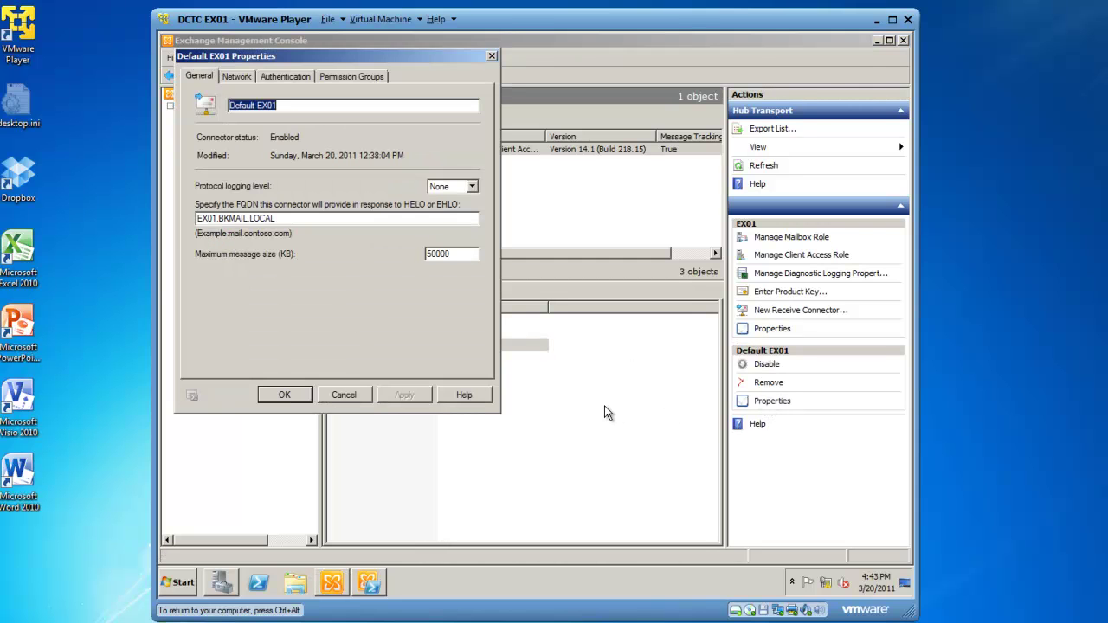
click(244, 77)
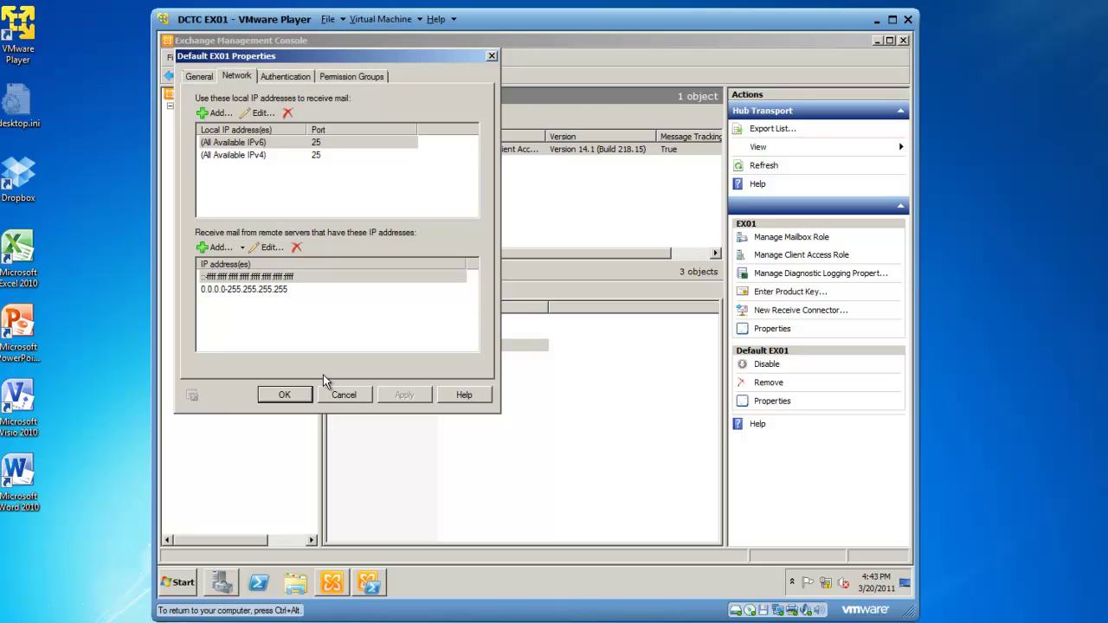
click(351, 396)
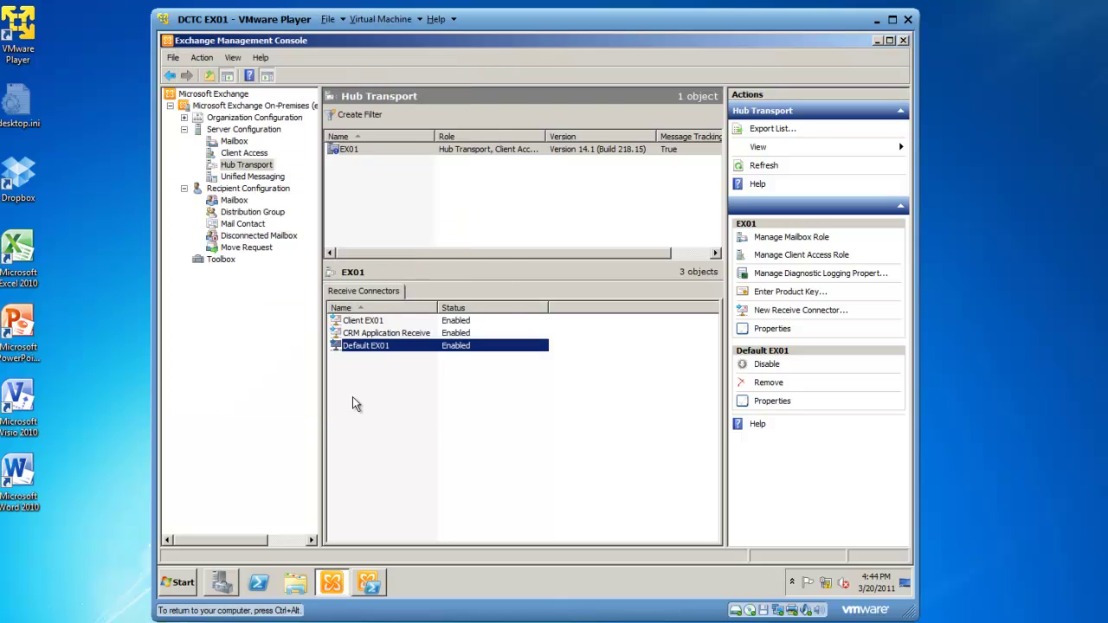